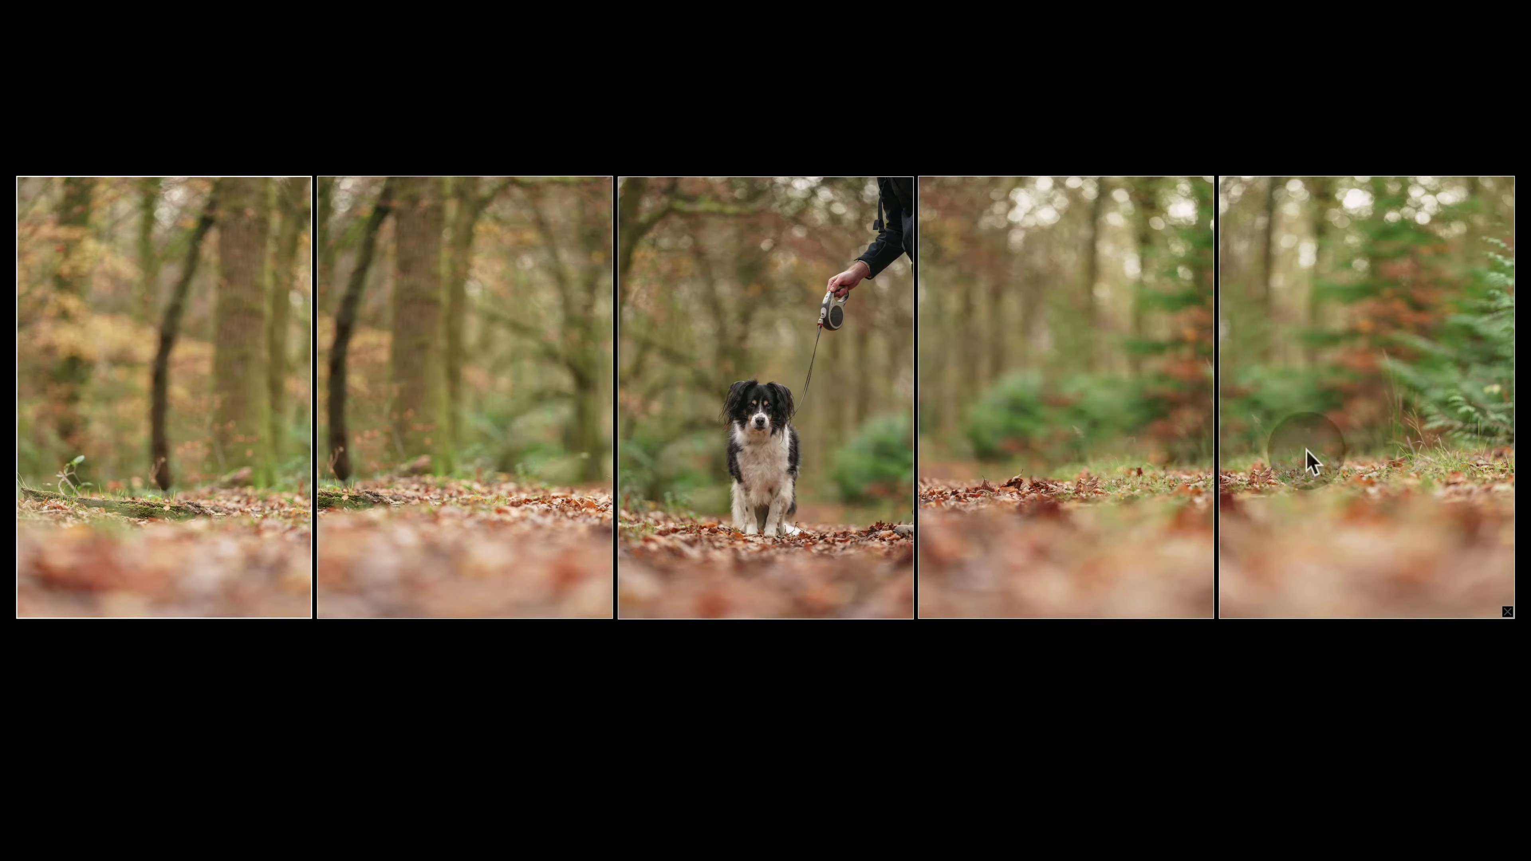
Bring the full interface back from Lights Out and add the fourth filmstrip photo to the surveyed selection.
key("l")
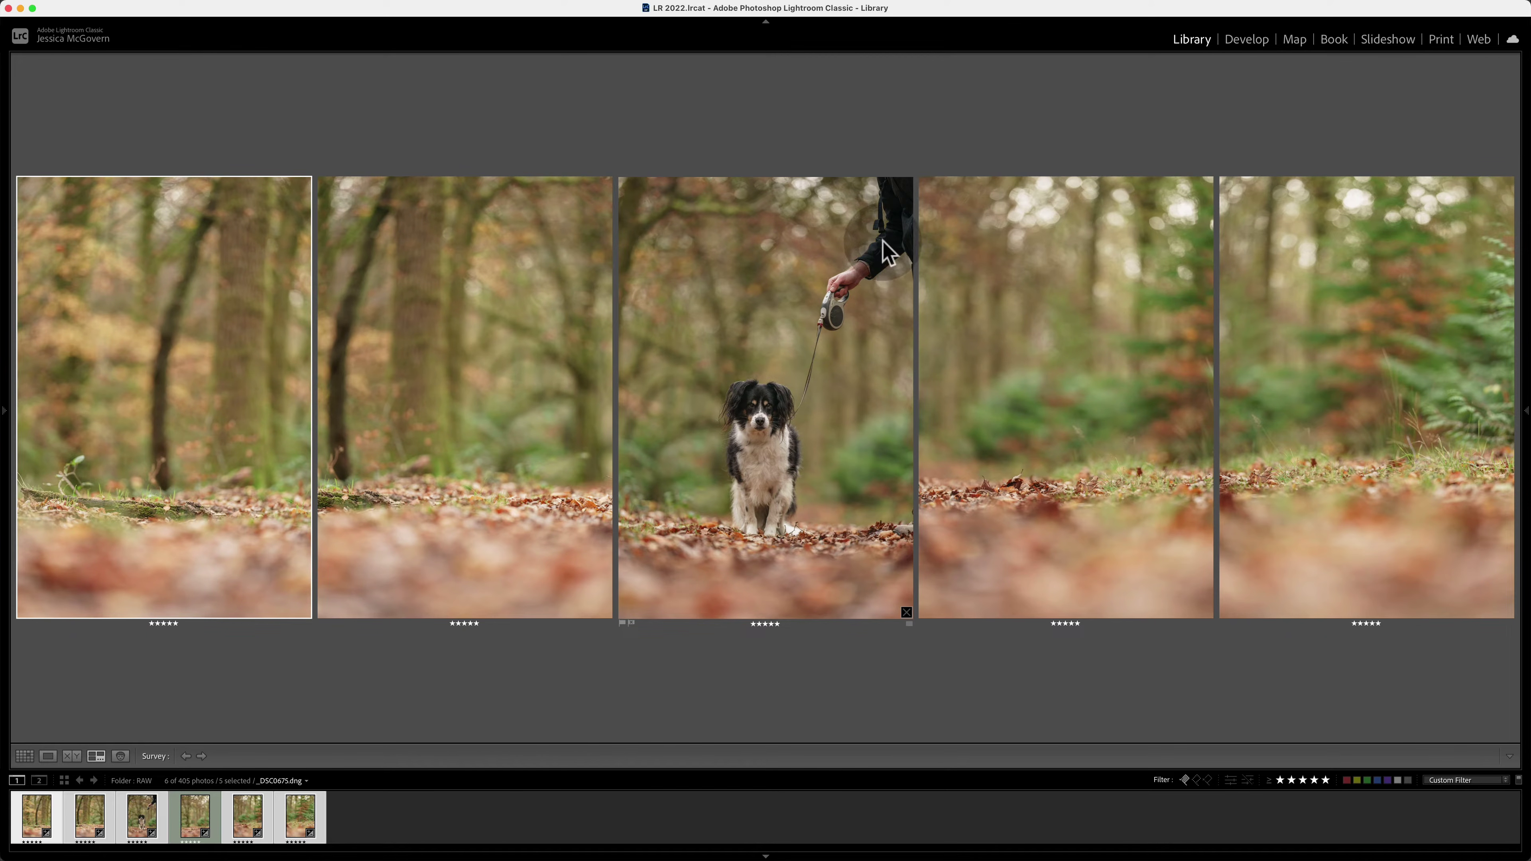
left_click(194, 824, "super")
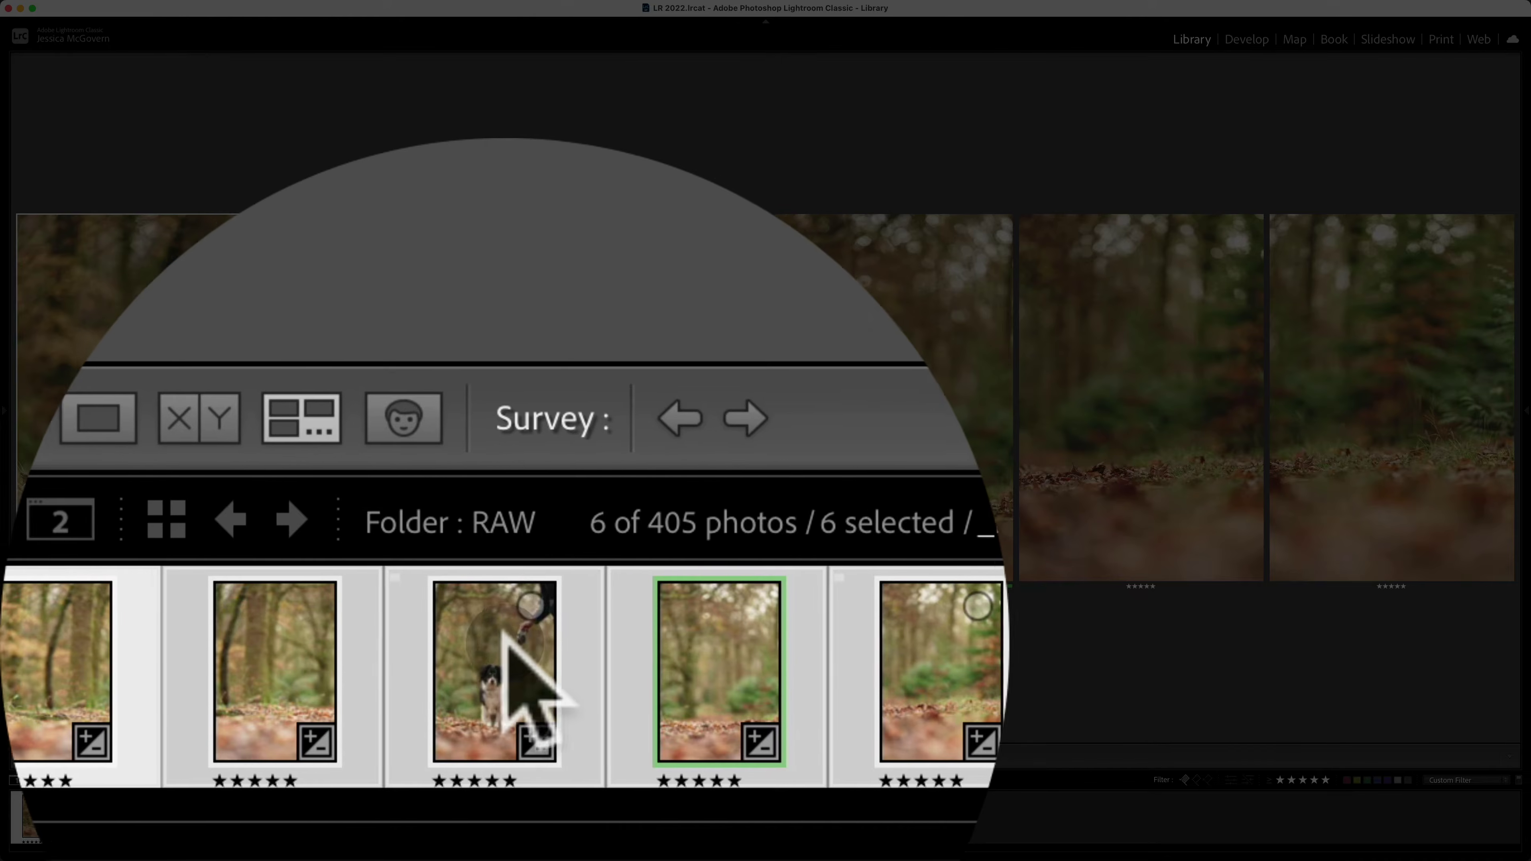
right_click(160, 807)
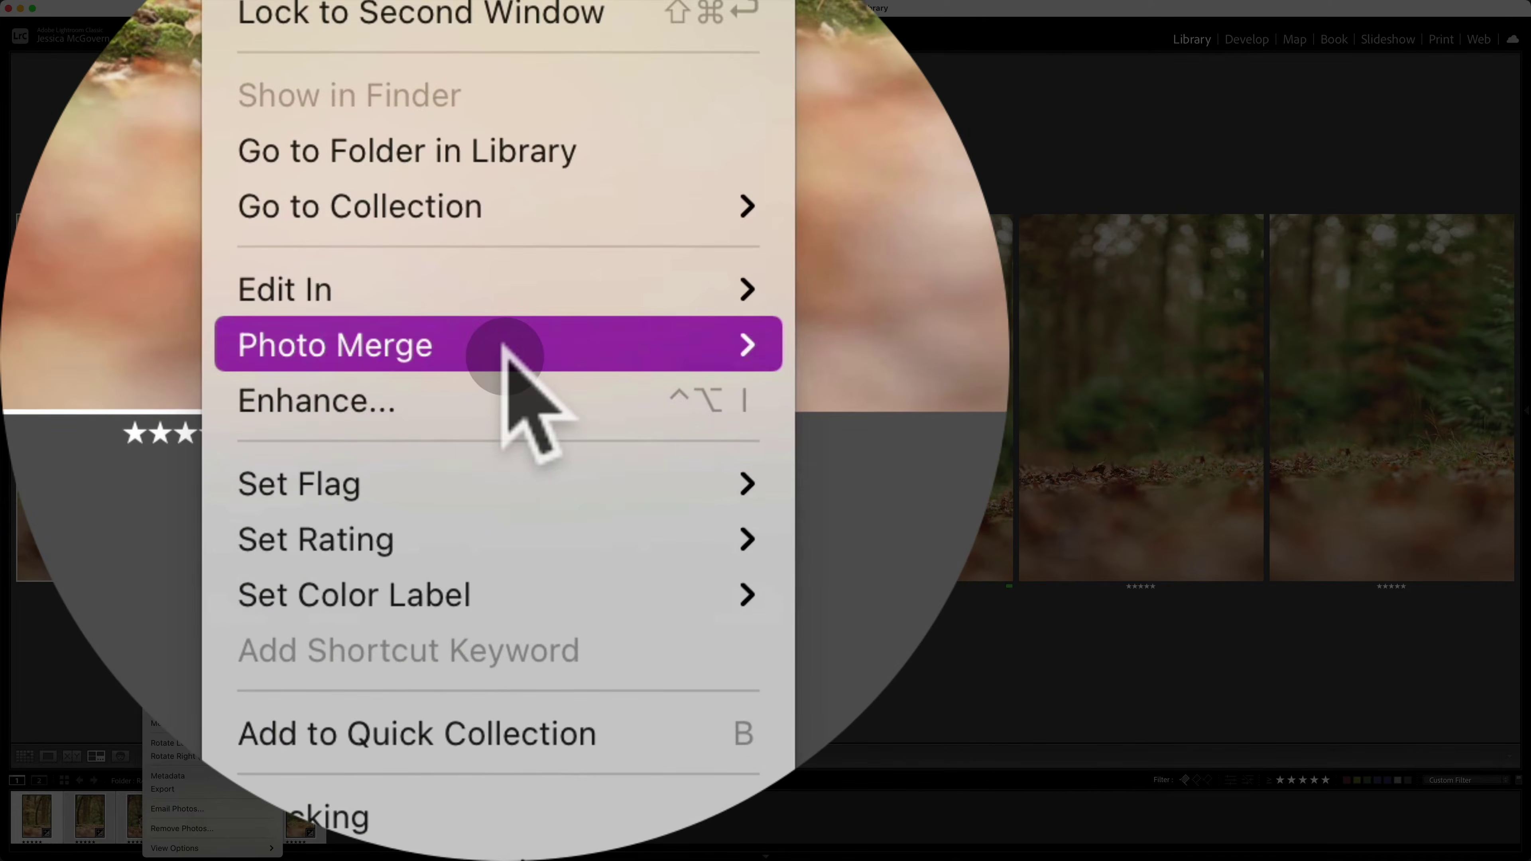
mouse_move(503, 345)
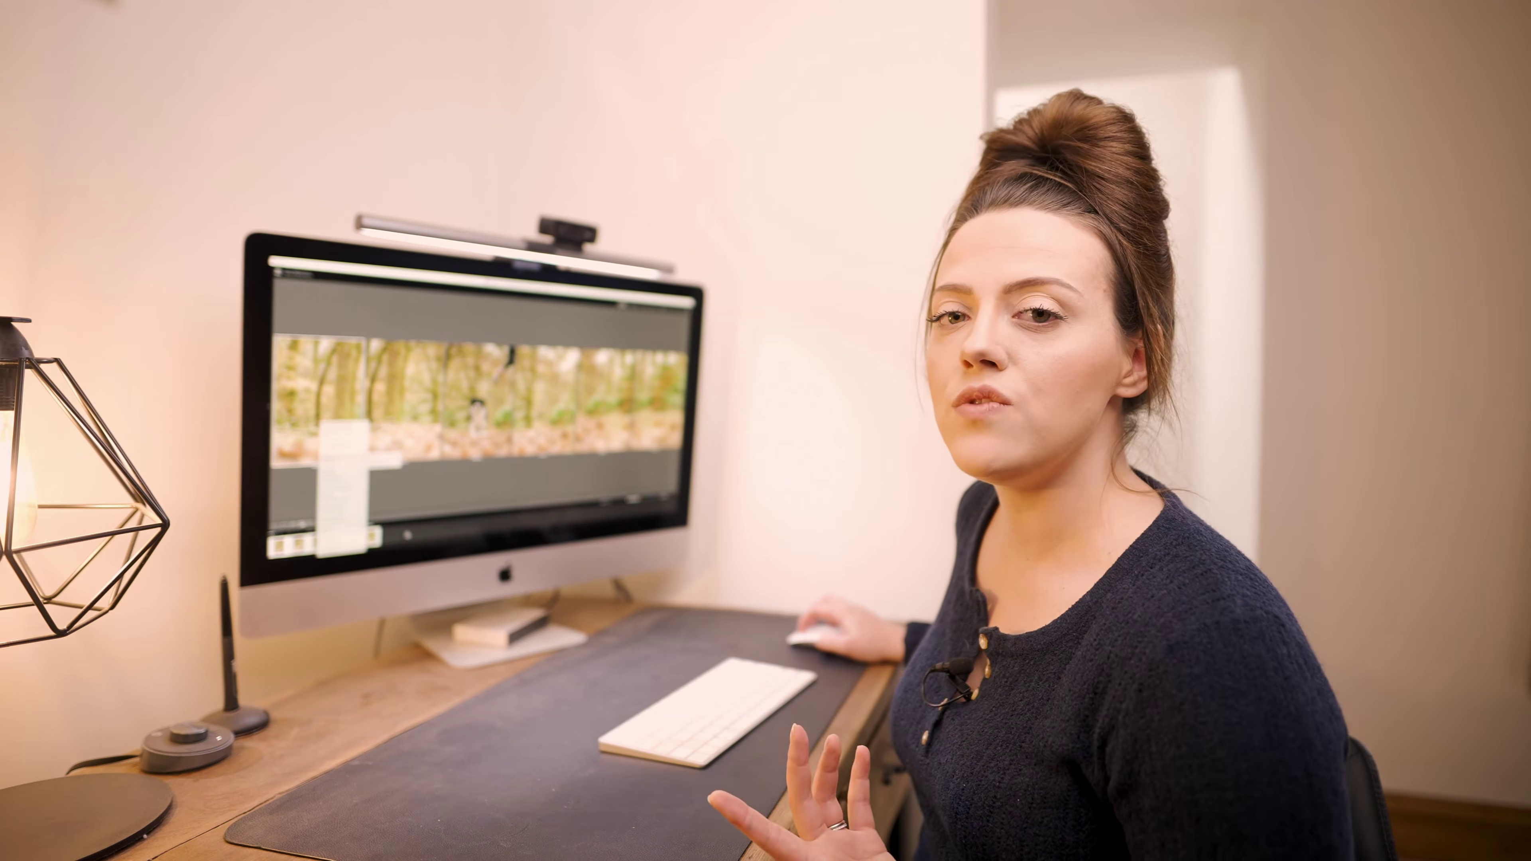
left_click(383, 461)
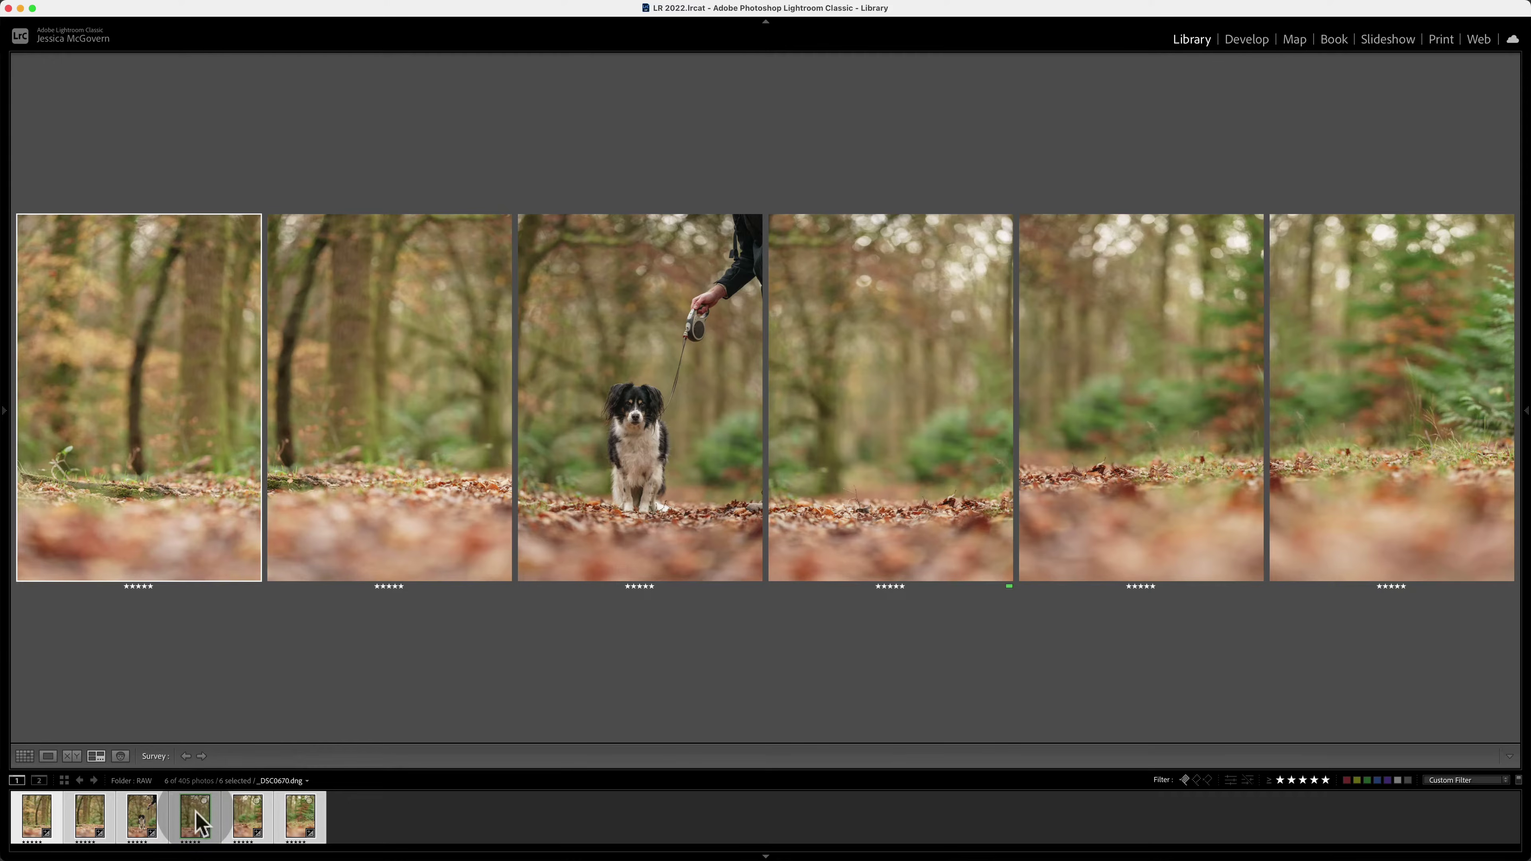
right_click(197, 818)
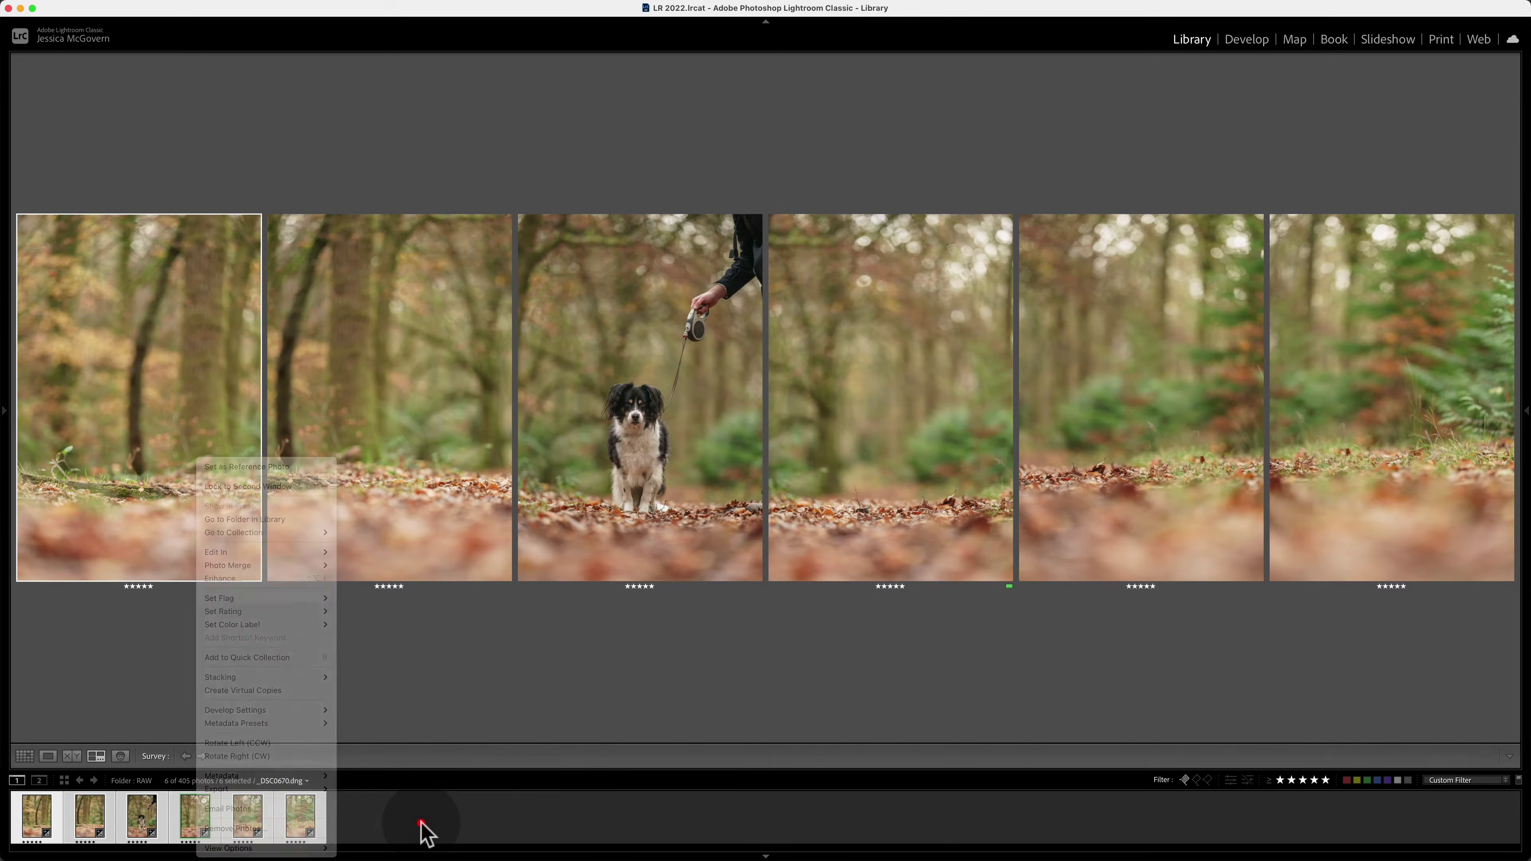
left_click(420, 821)
left_click(367, 816)
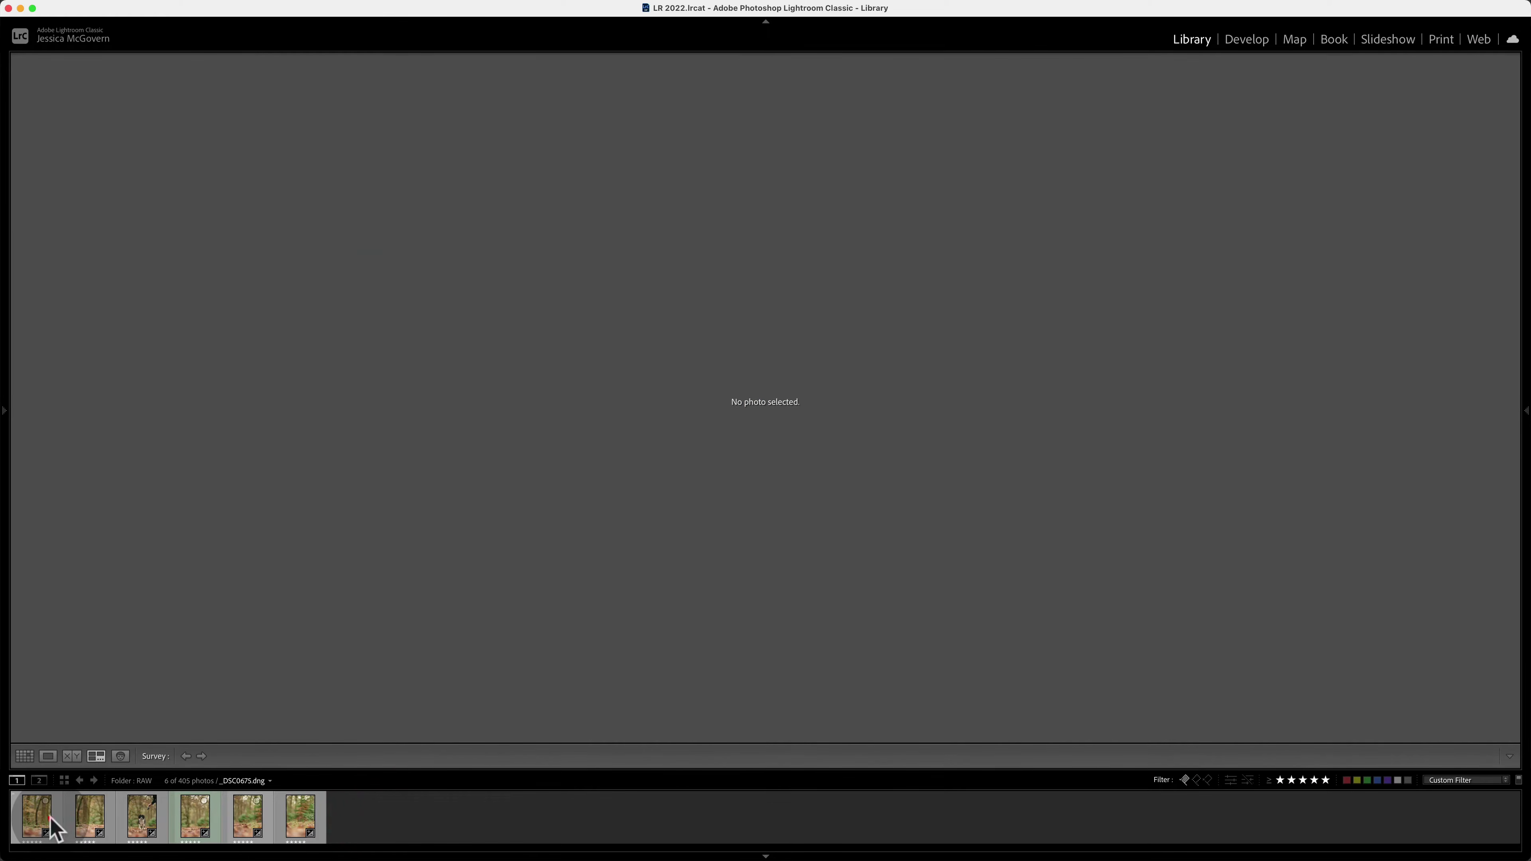
Add forest photos individually to the filmstrip selection, starting from _DSC0675.dng.
left_click(50, 820)
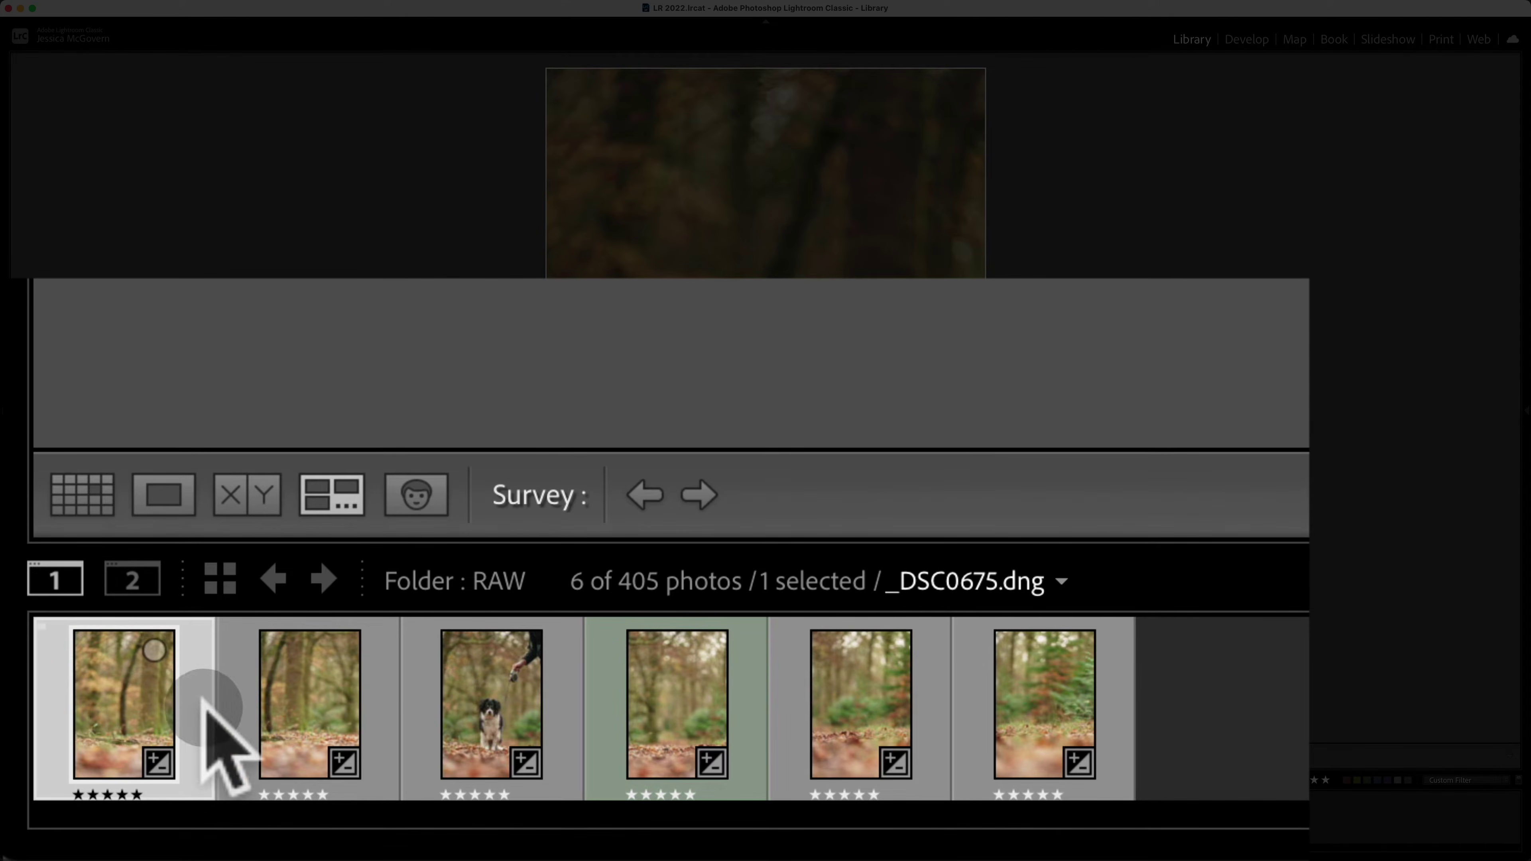
left_click(383, 687, "super")
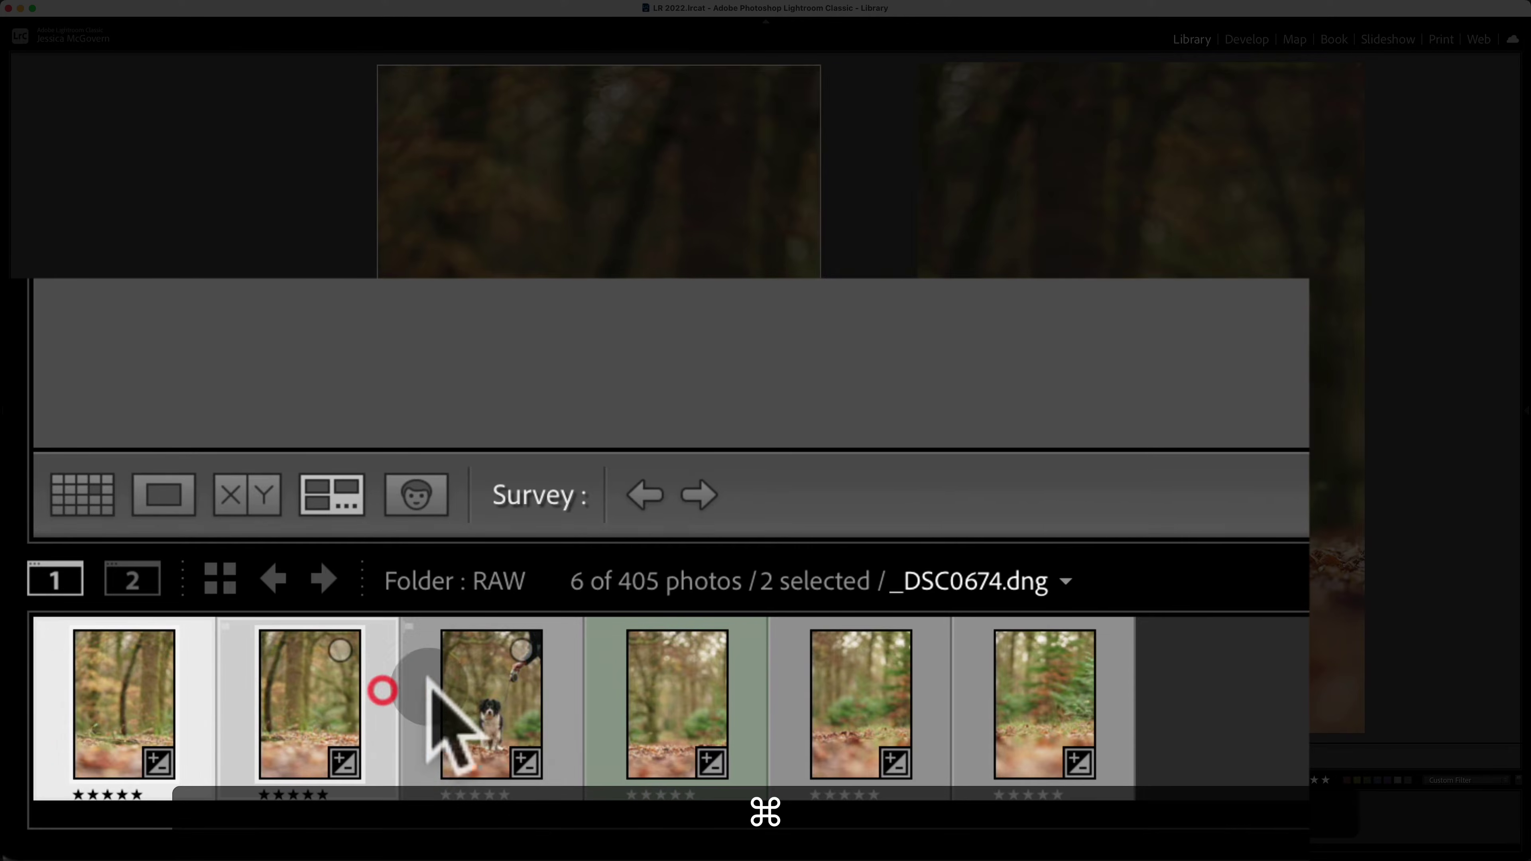
left_click(410, 718, "super")
left_click(731, 699, "super")
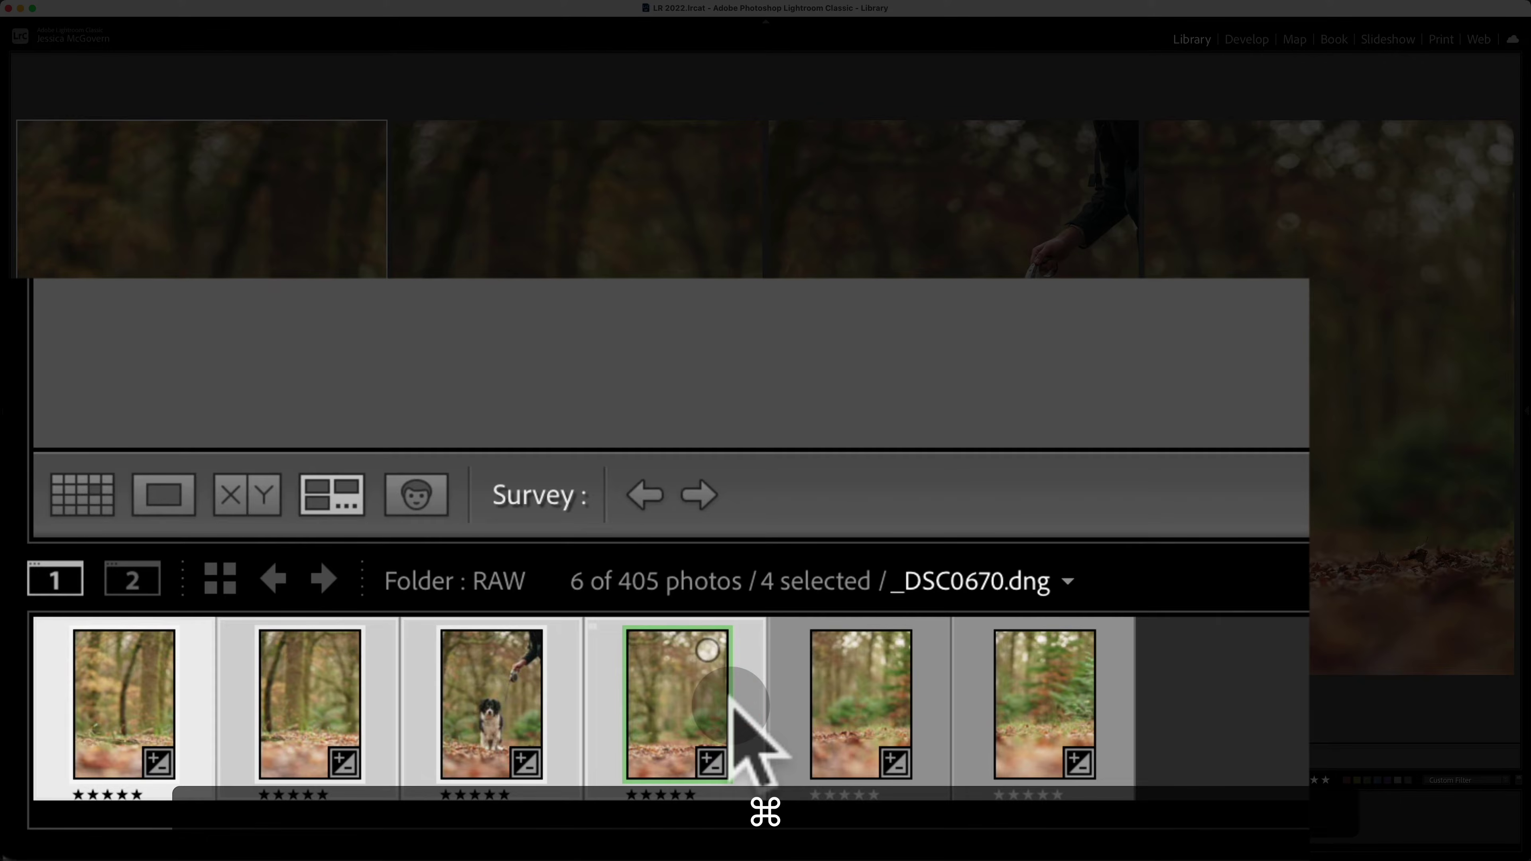
left_click(422, 724, "super")
Select the whole range of six forest photos and send them to Photoshop with Merge to Panorama.
left_click(147, 717)
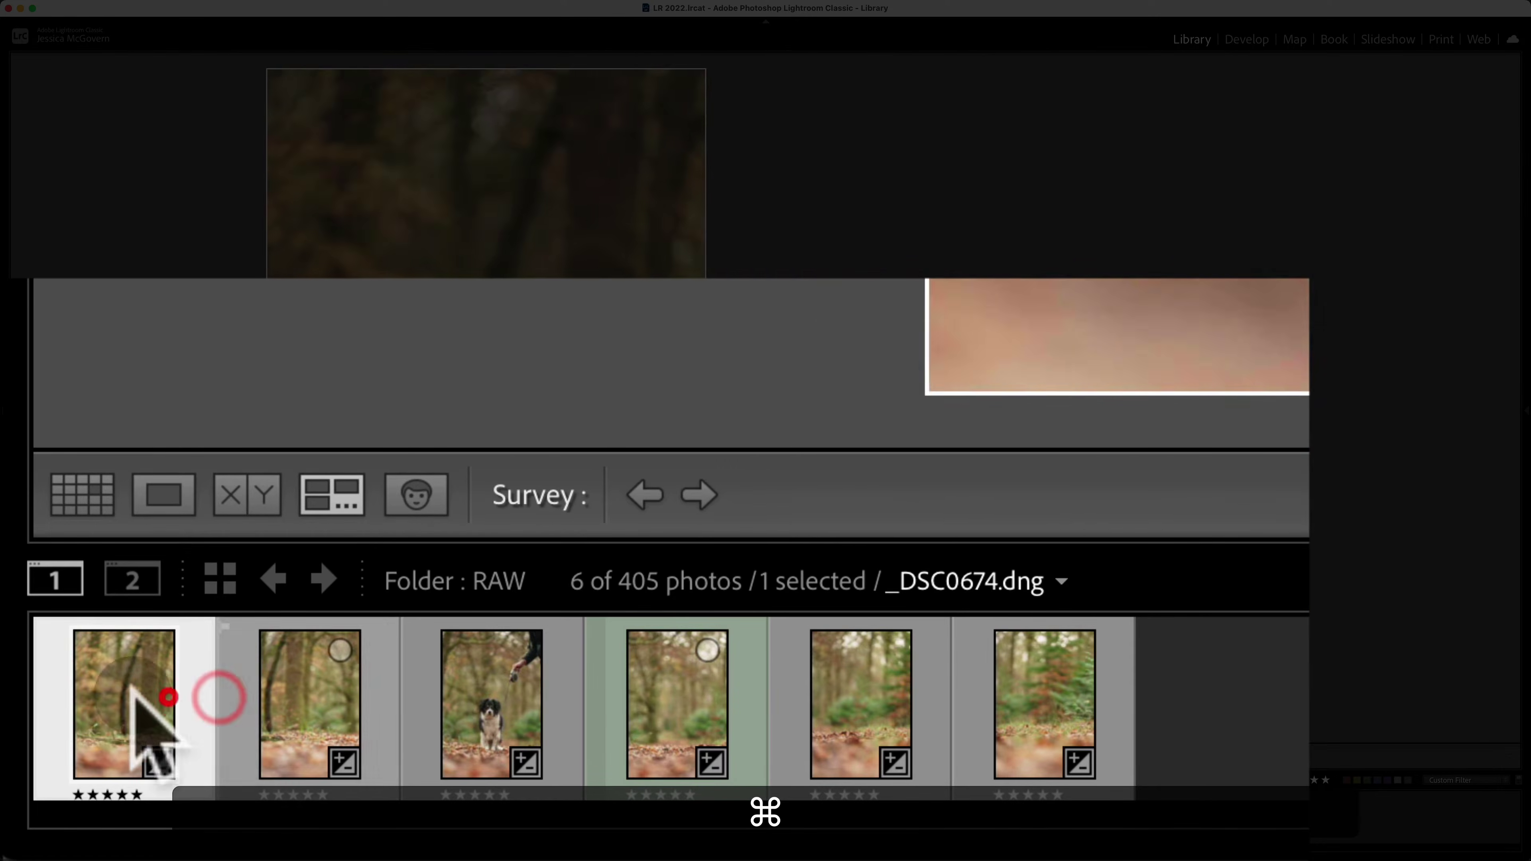
key("shift")
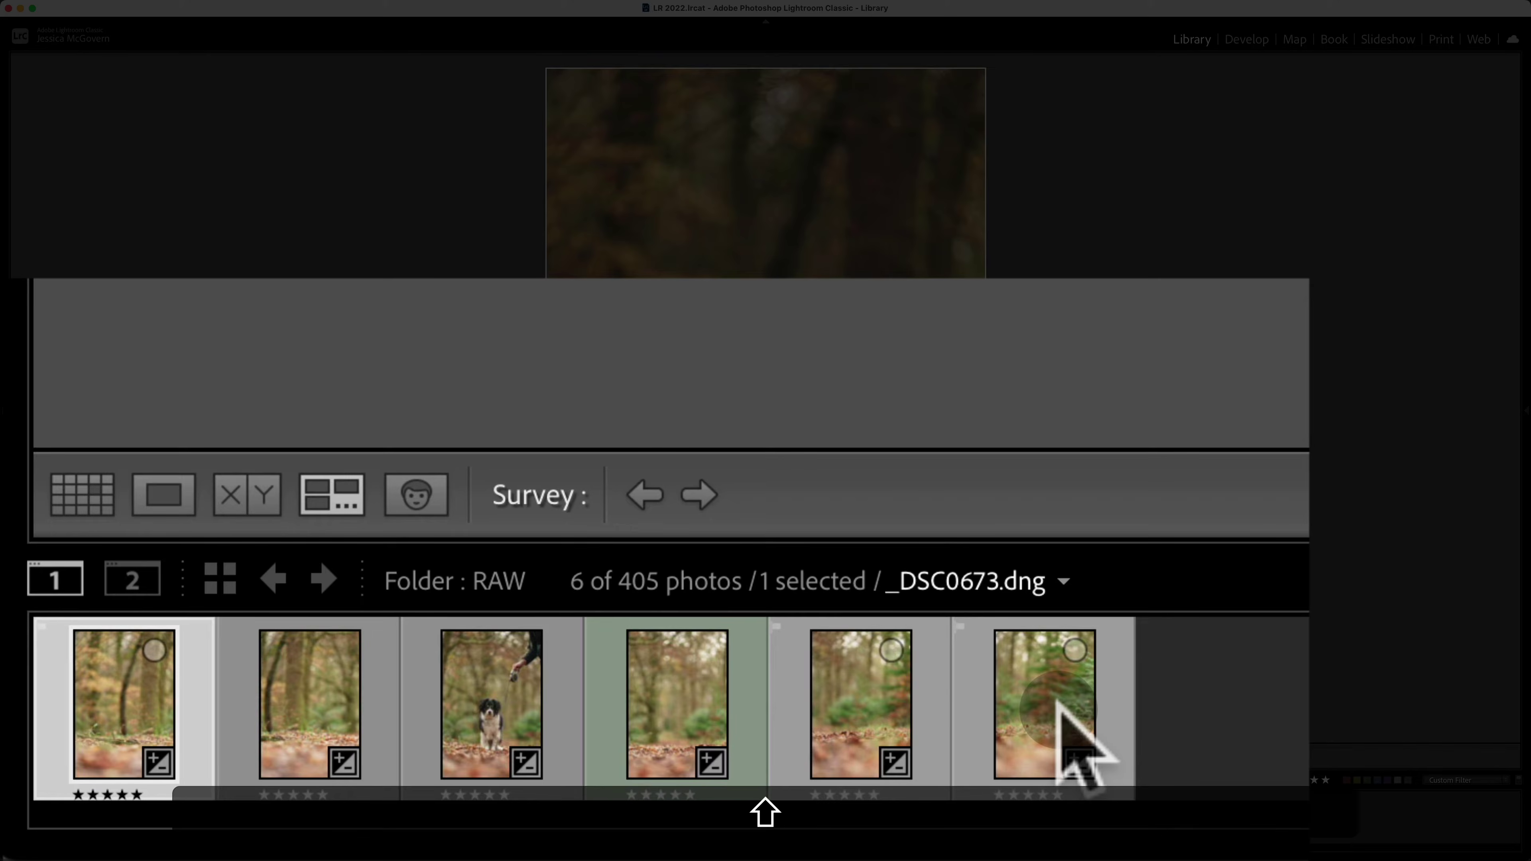
left_click(1059, 708, "shift")
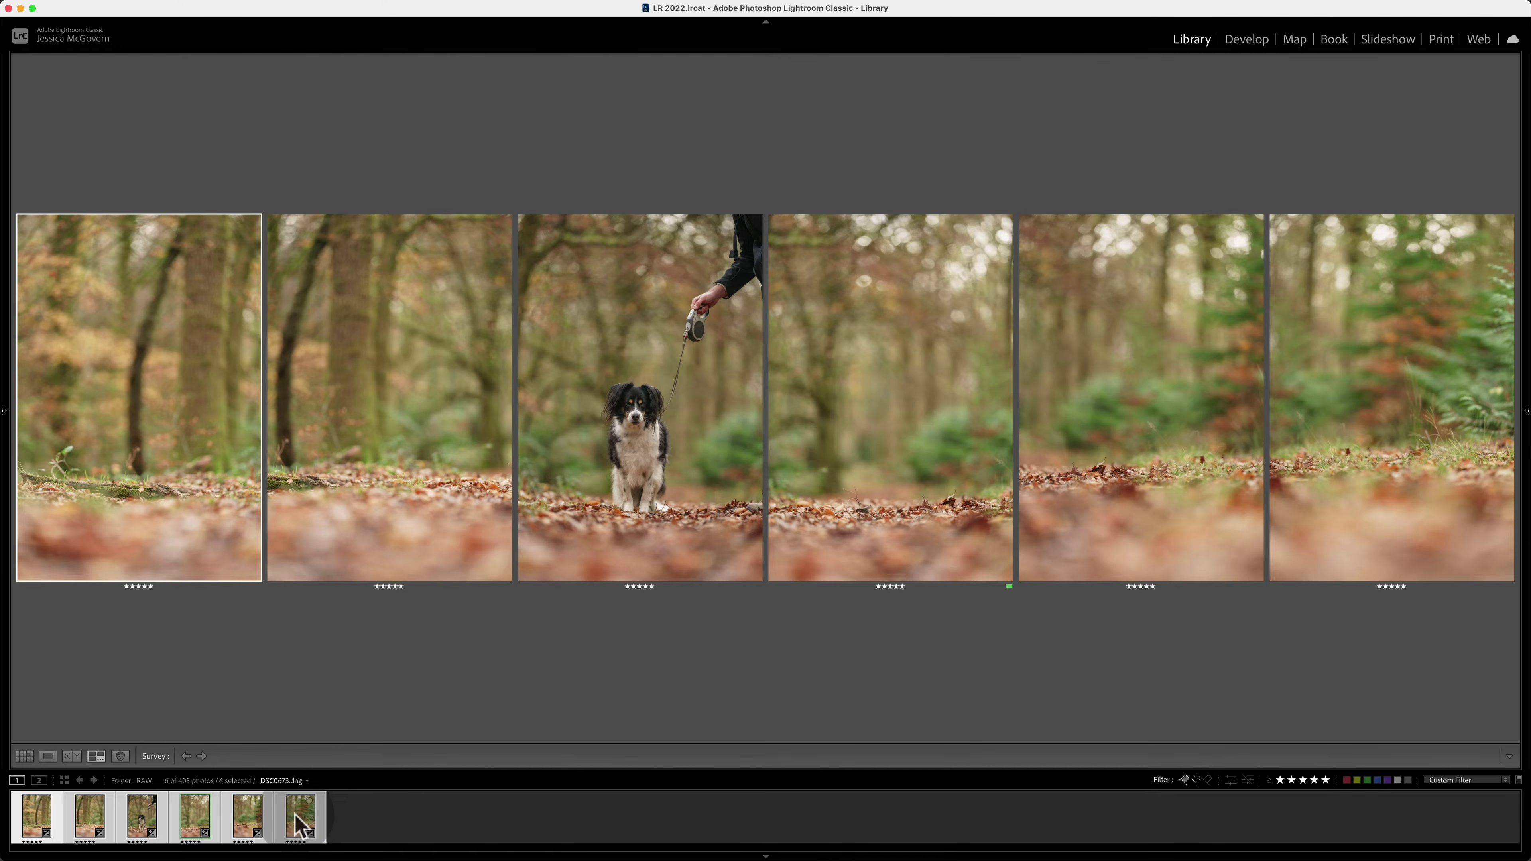
right_click(300, 823)
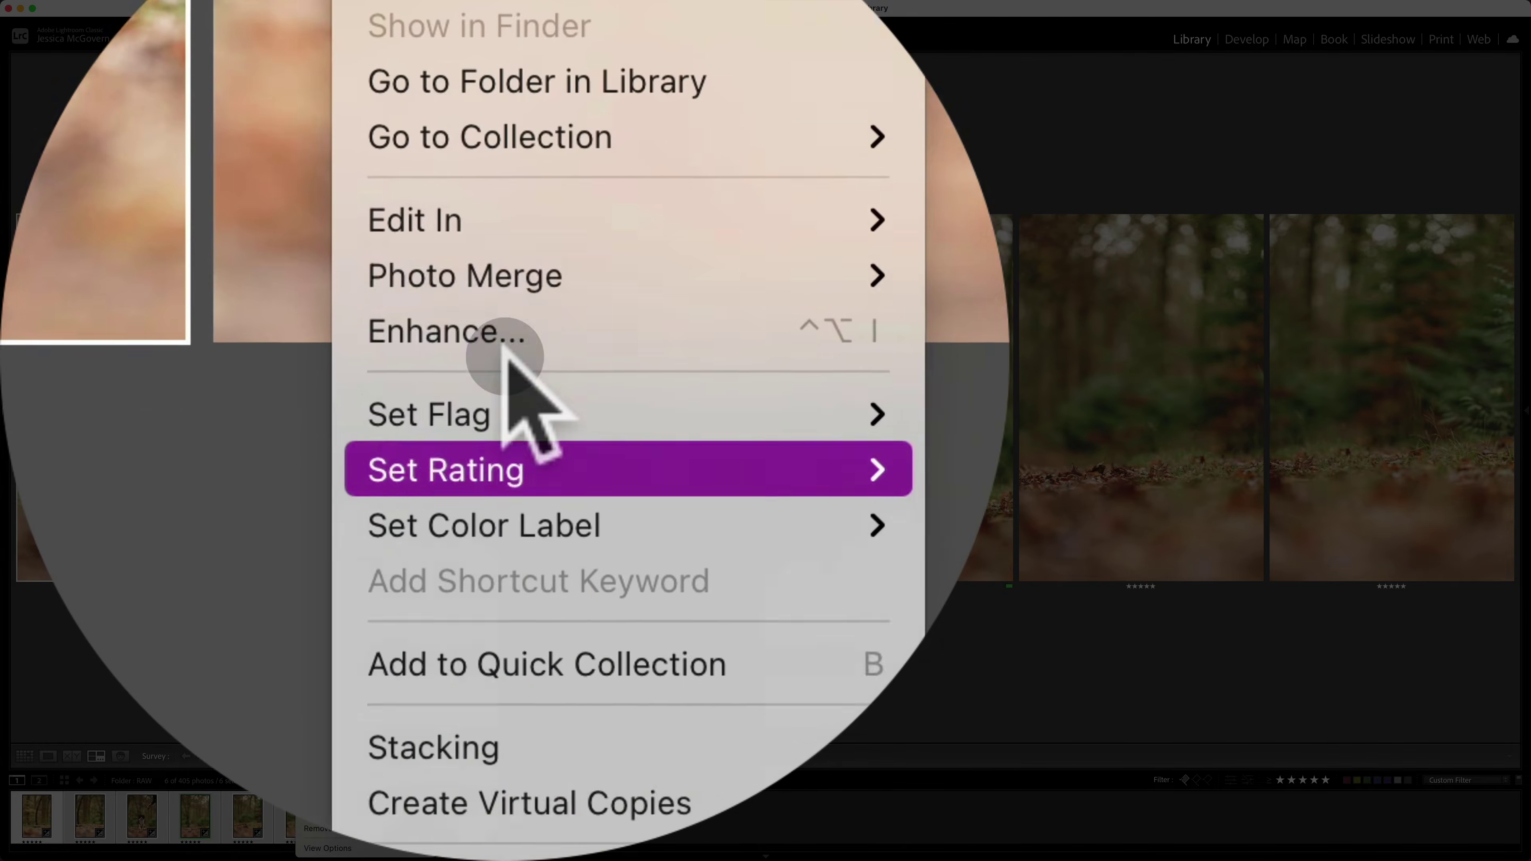
mouse_move(509, 356)
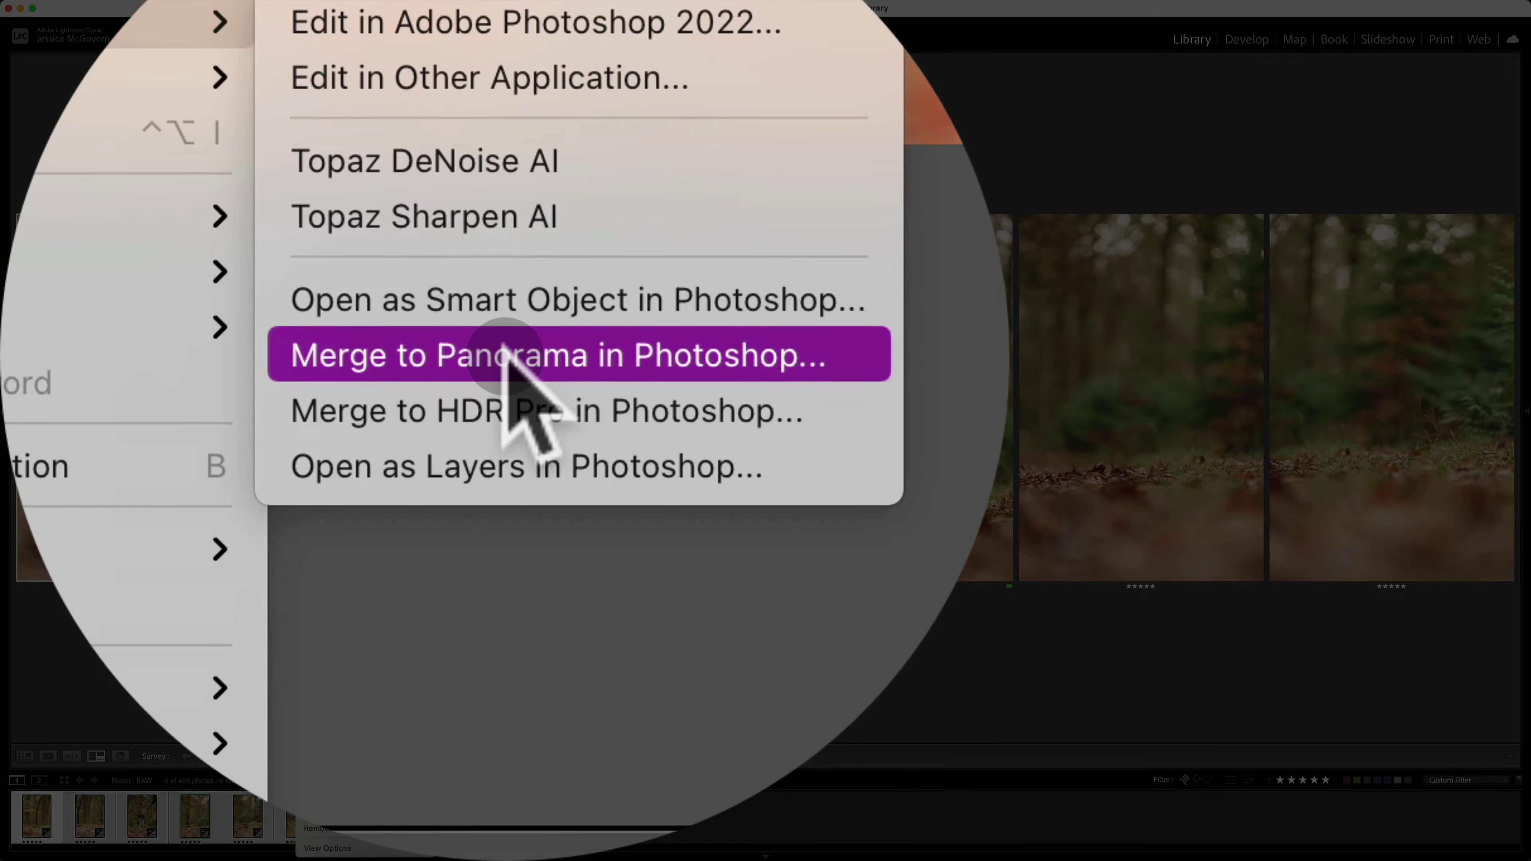
left_click(503, 357)
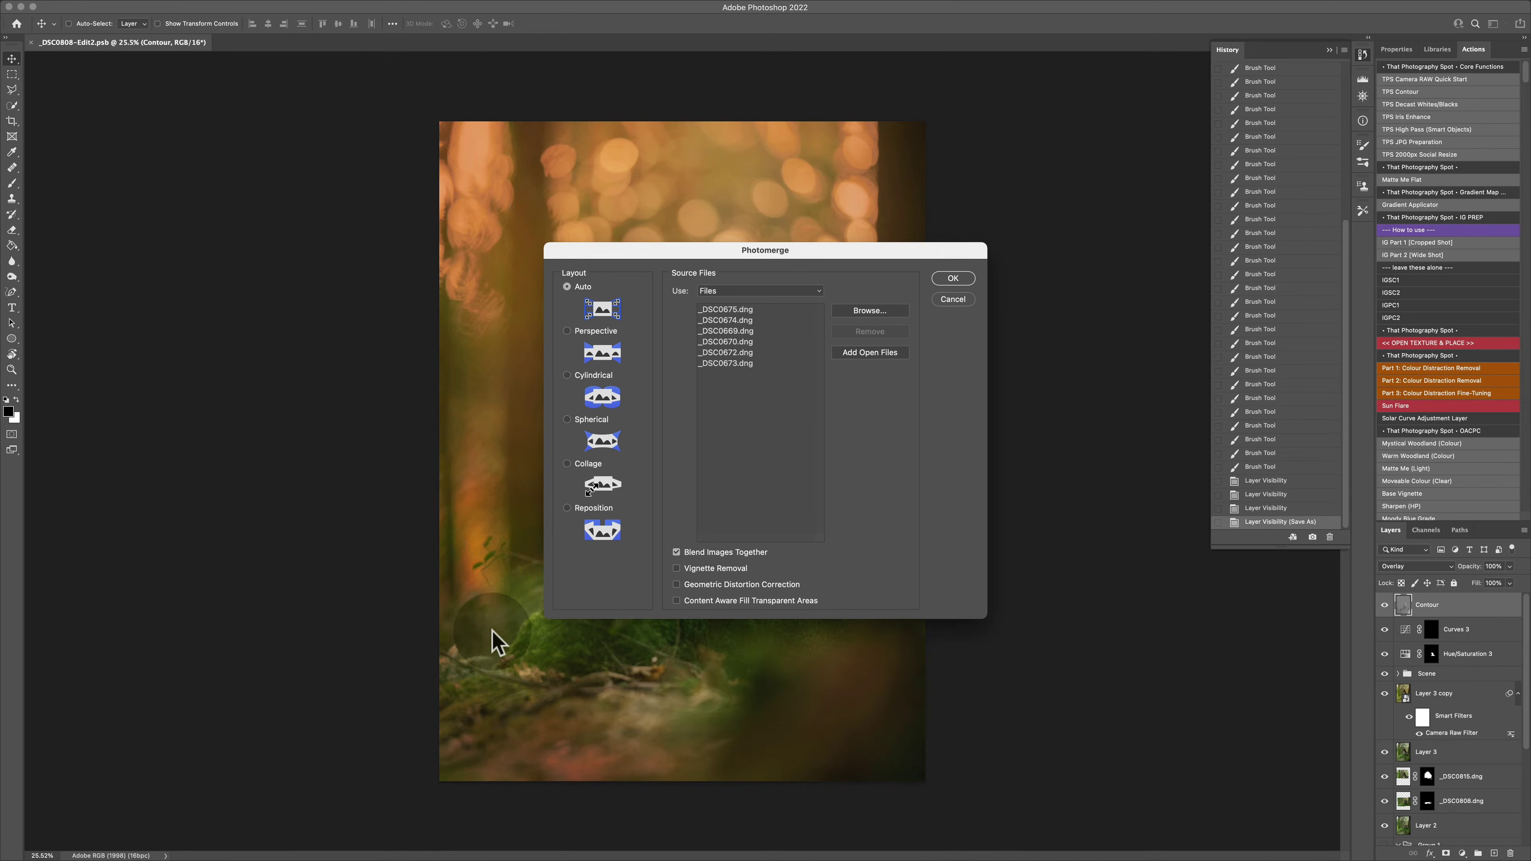
Run Photomerge with Auto layout, Blend Images Together off, and Vignette Removal and Geometric Distortion Correction on.
mouse_move(718, 258)
left_mouse_down()
mouse_move(1018, 265)
mouse_move(693, 275)
left_mouse_up()
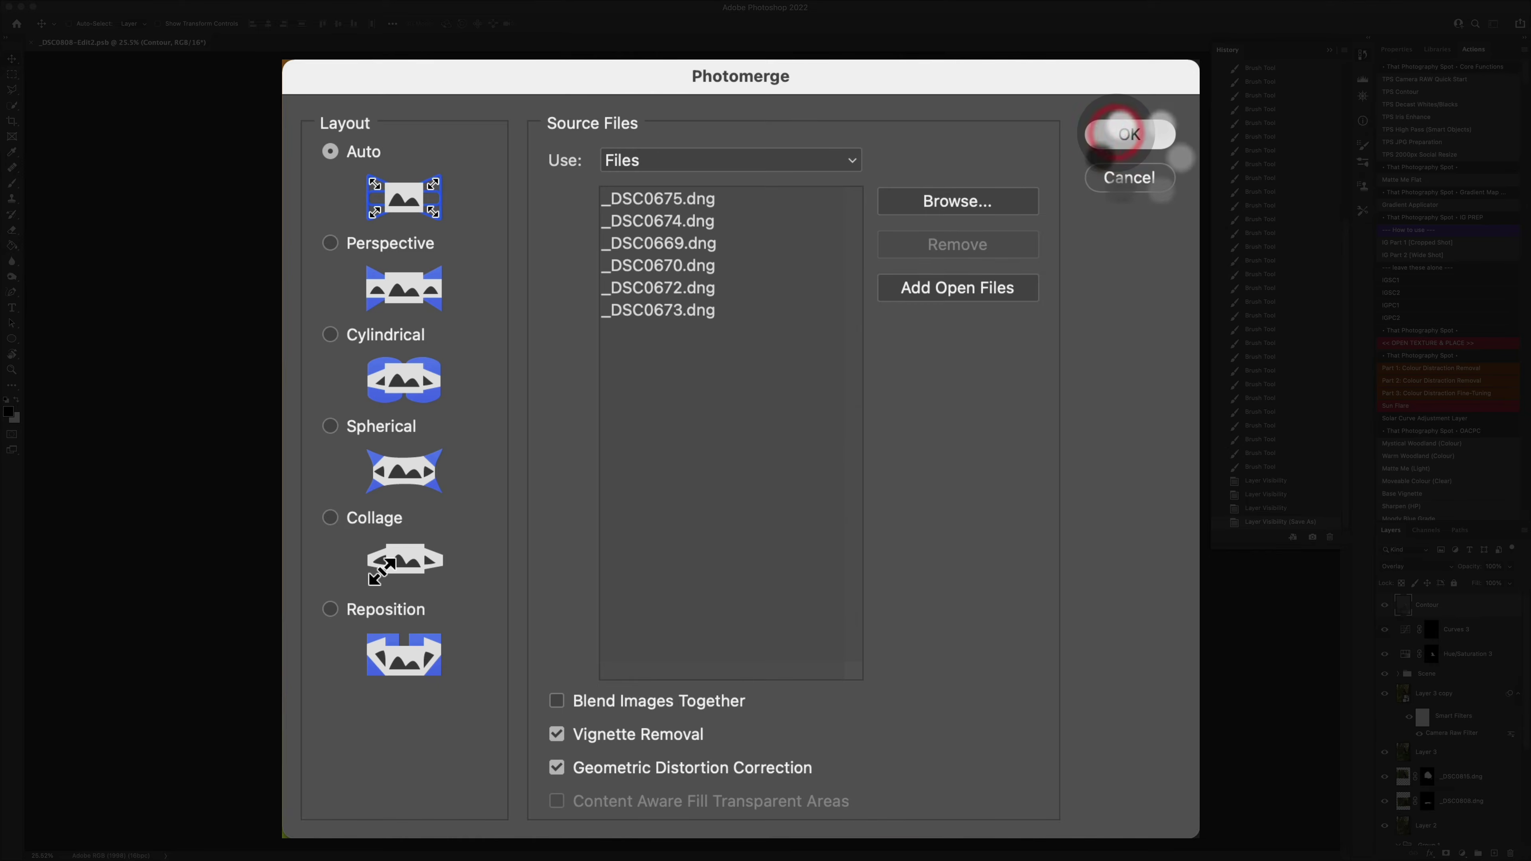
left_click(1118, 129)
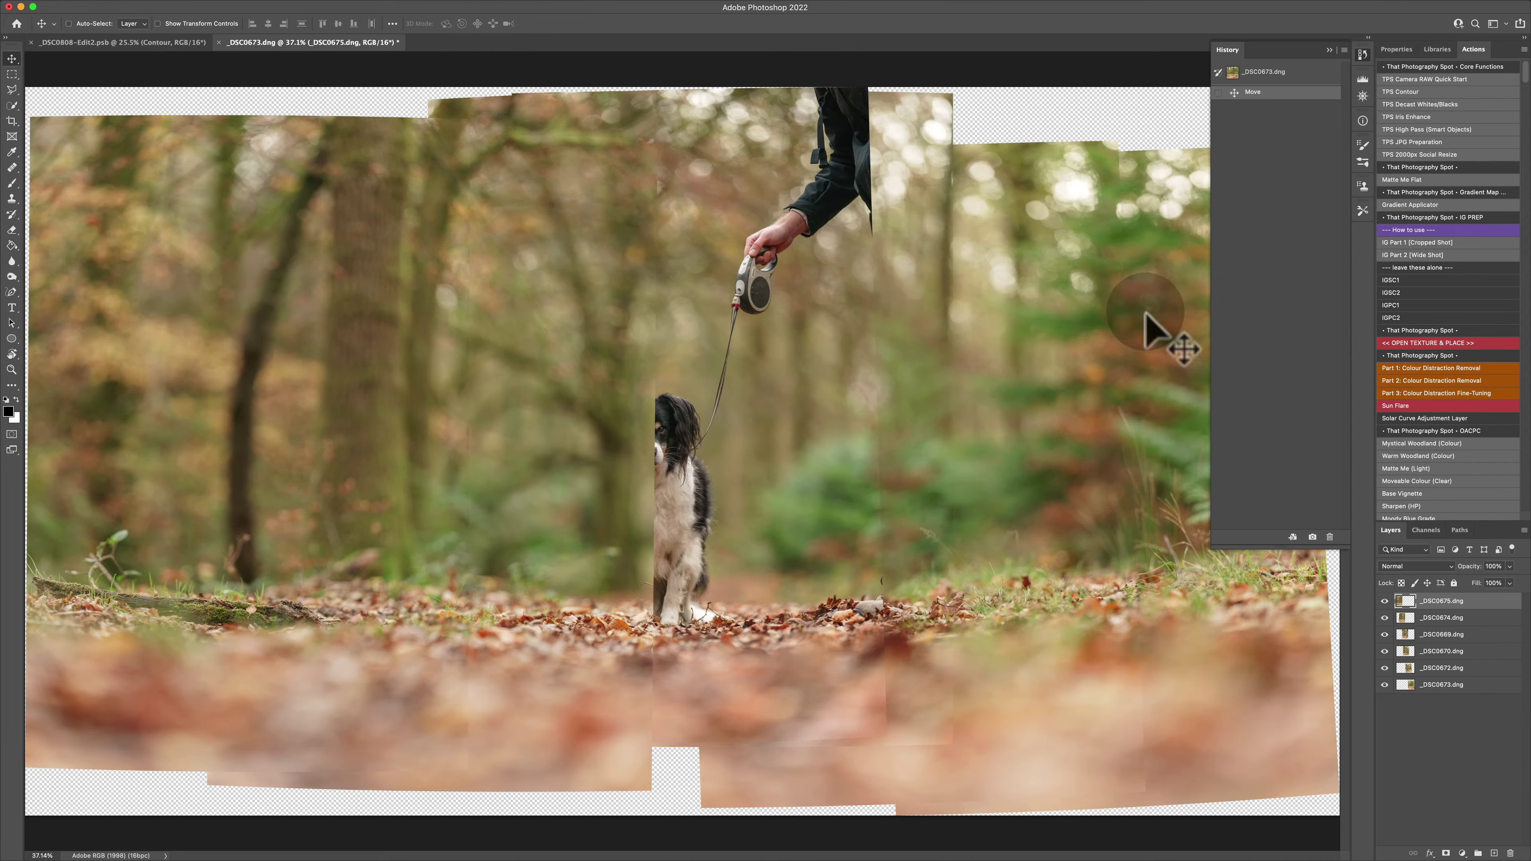
Collapse the history list and move the _DSC0669.dng dog layer to the top of the layer stack.
left_click(1330, 49)
key("alt")
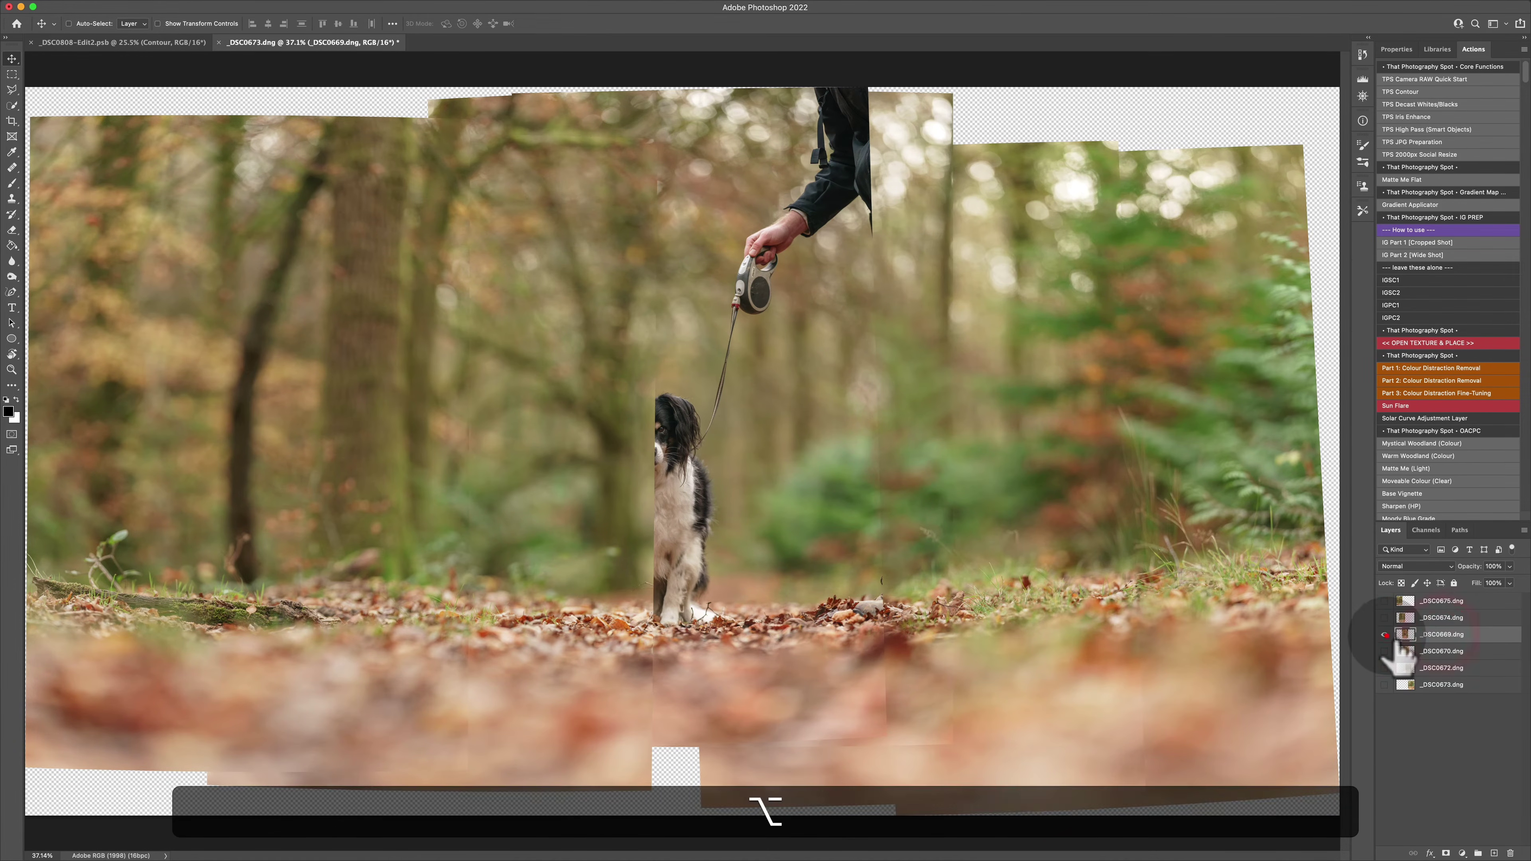
left_click(1384, 634, "alt")
left_click(1385, 634, "alt")
left_click_drag(1458, 634, 1462, 602)
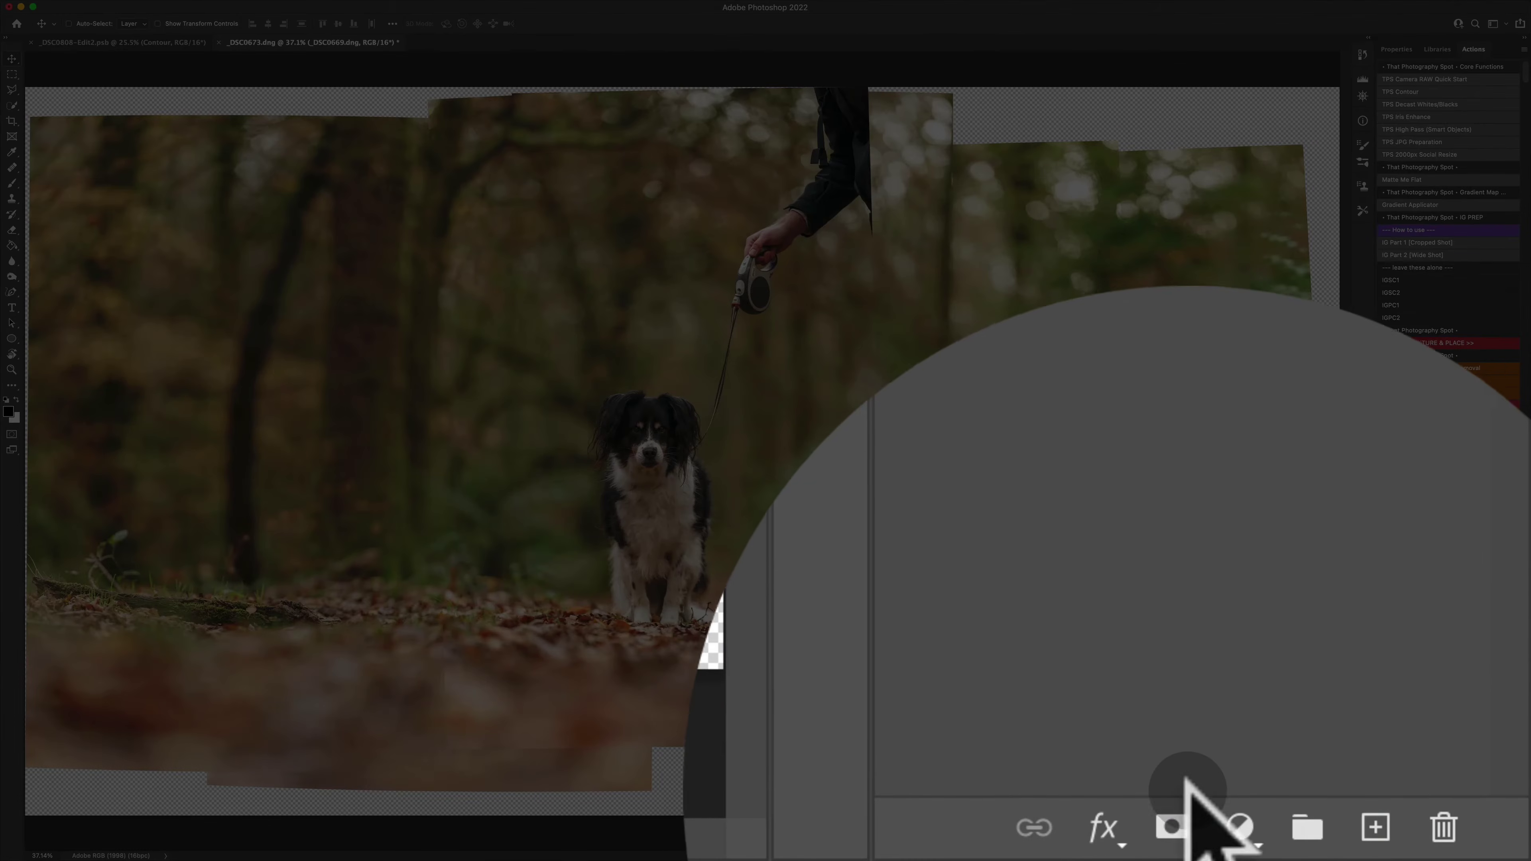
Add a layer mask to _DSC0669.dng and paint out the handler's arm and leash in black at 100% brush opacity.
left_click(1444, 852)
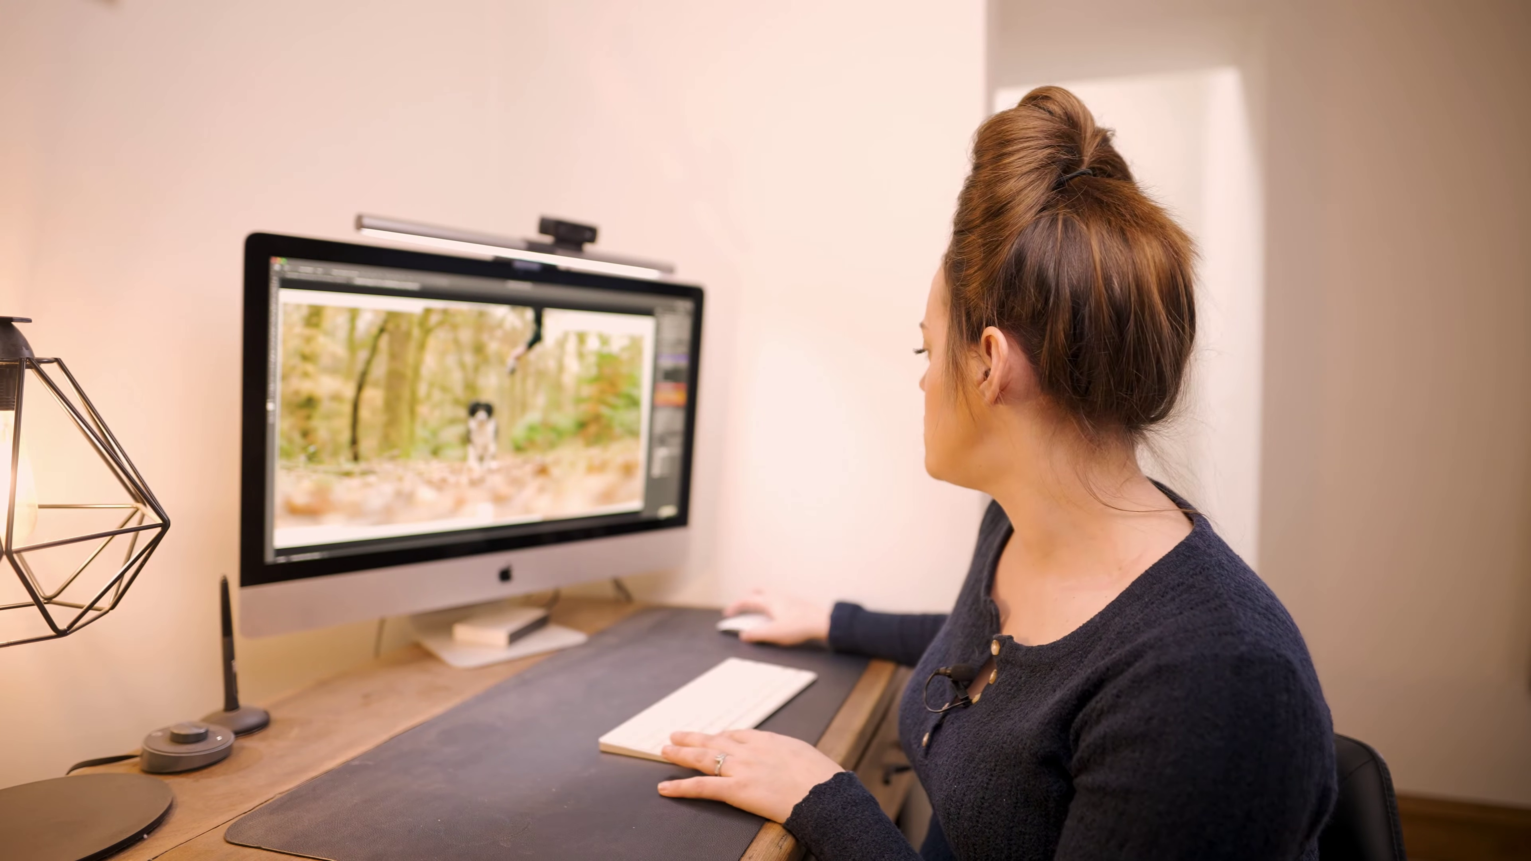
key("b")
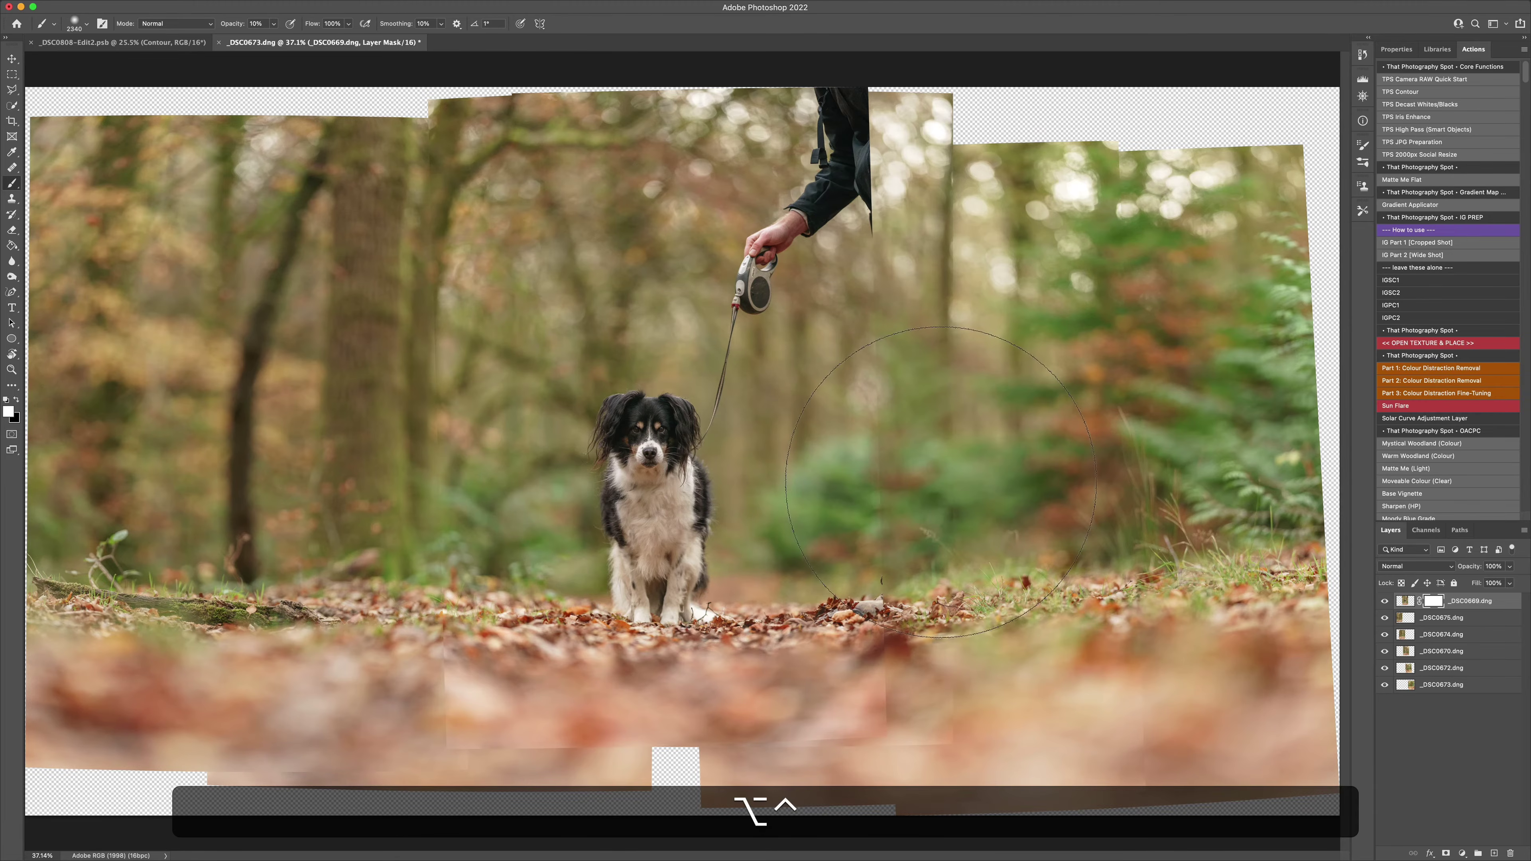
left_click_drag(940, 482, 893, 482)
key("x")
mouse_move(891, 246)
left_mouse_down()
mouse_move(789, 144)
mouse_move(692, 176)
left_mouse_up()
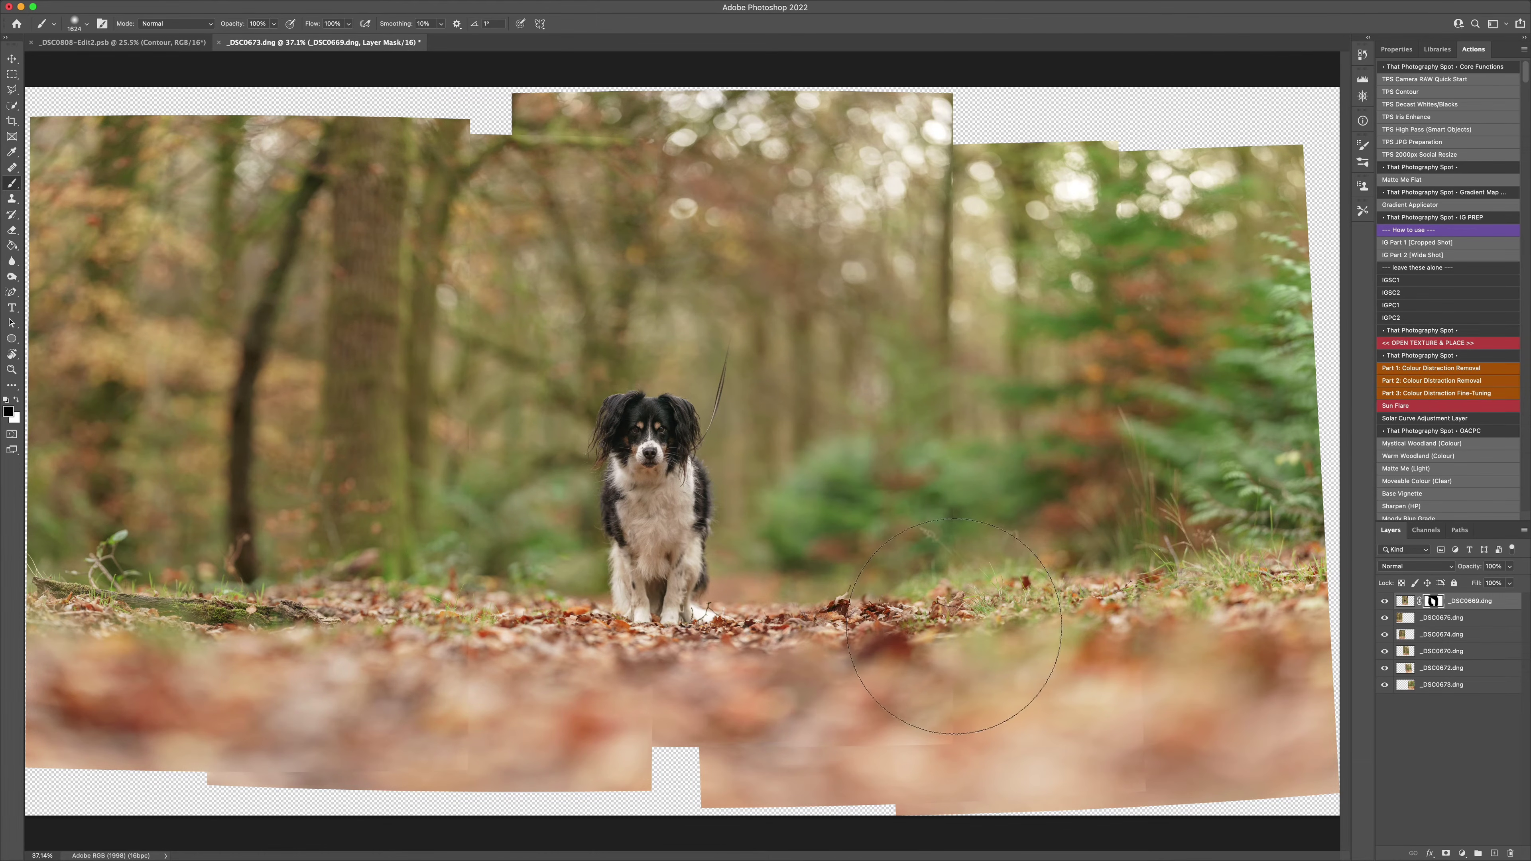
left_click_drag(859, 722, 760, 722)
left_click_drag(747, 350, 749, 419)
Mask out the remaining piece of leash beside the dog's head with a smaller brush.
scroll(724, 421, "up", 10)
mouse_move(844, 440)
left_mouse_down()
mouse_move(725, 436)
mouse_move(801, 445)
mouse_move(654, 494)
mouse_move(542, 649)
mouse_move(624, 623)
left_mouse_up()
scroll(693, 586, "down", 5)
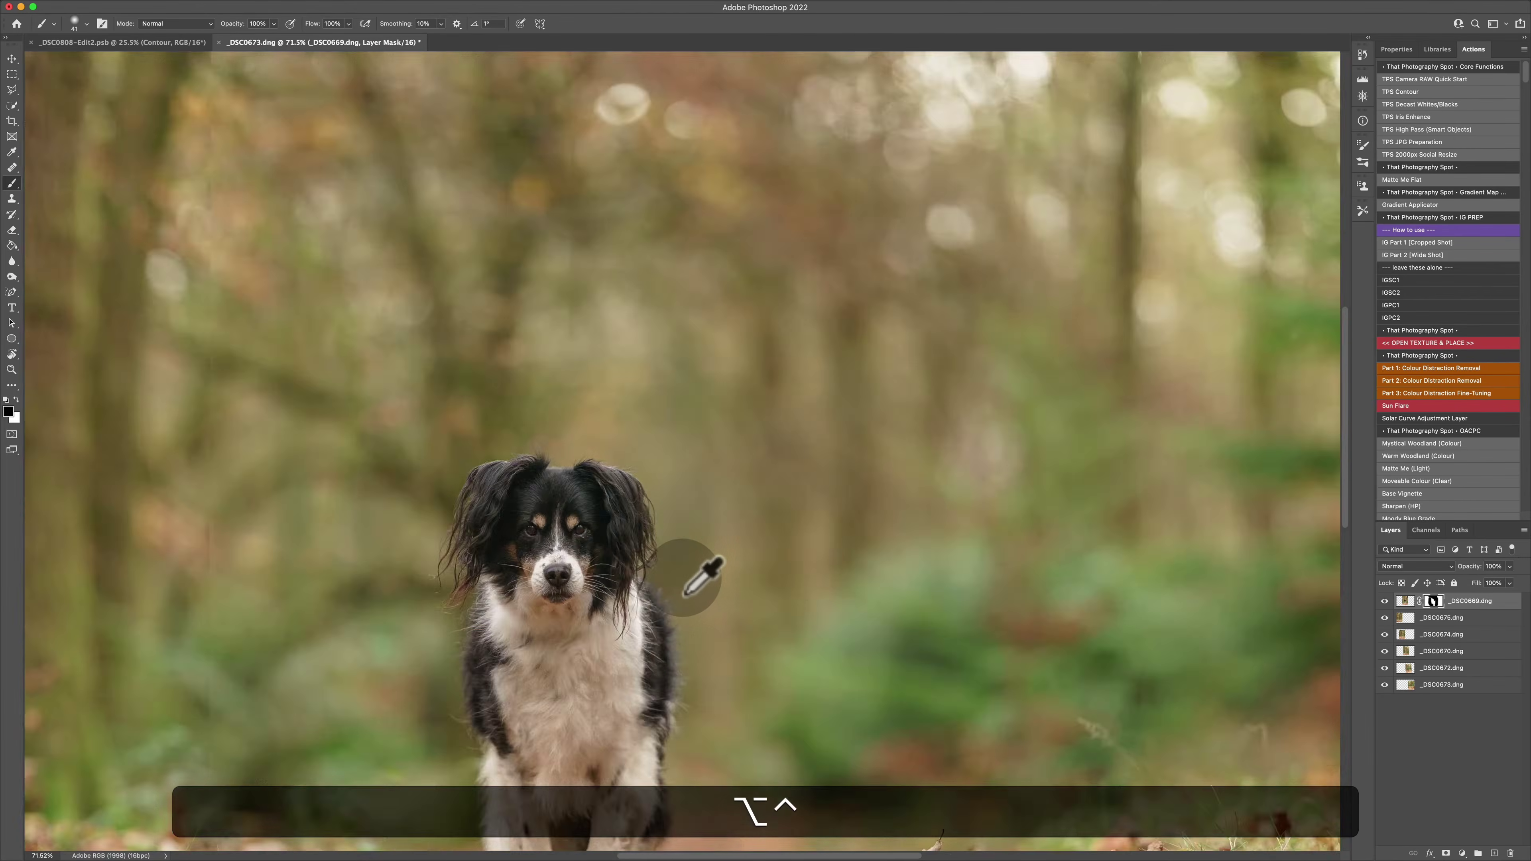
scroll(659, 400, "down", 3)
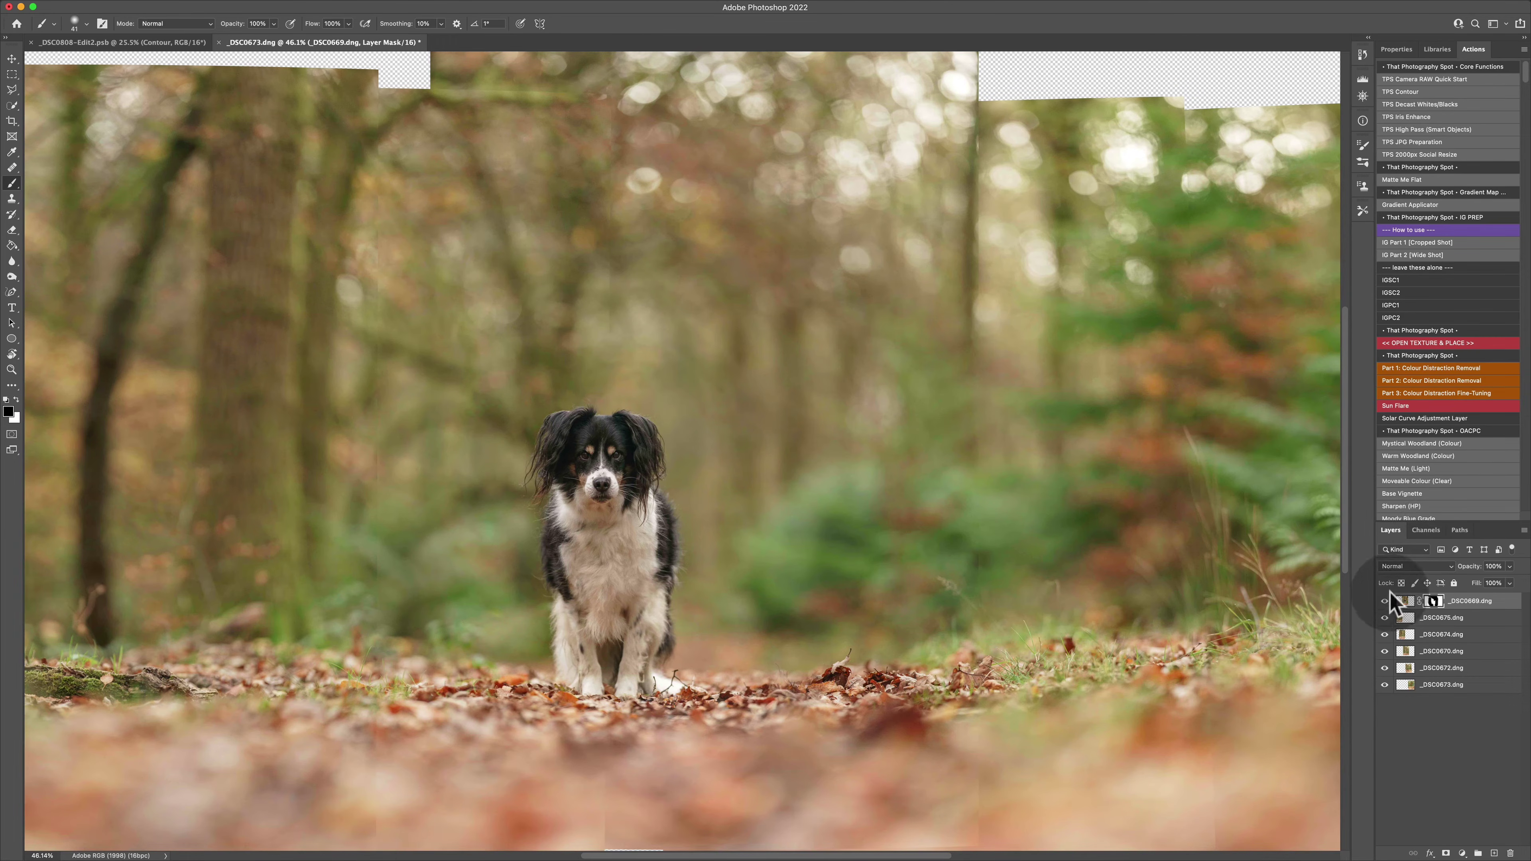
Check the coverage of the _DSC0675.dng layer by toggling its visibility, and add a layer mask to it.
left_click(1384, 617)
left_click(1384, 617)
left_click(1385, 617)
left_click(1384, 617)
left_click(1440, 618)
left_click(1445, 852)
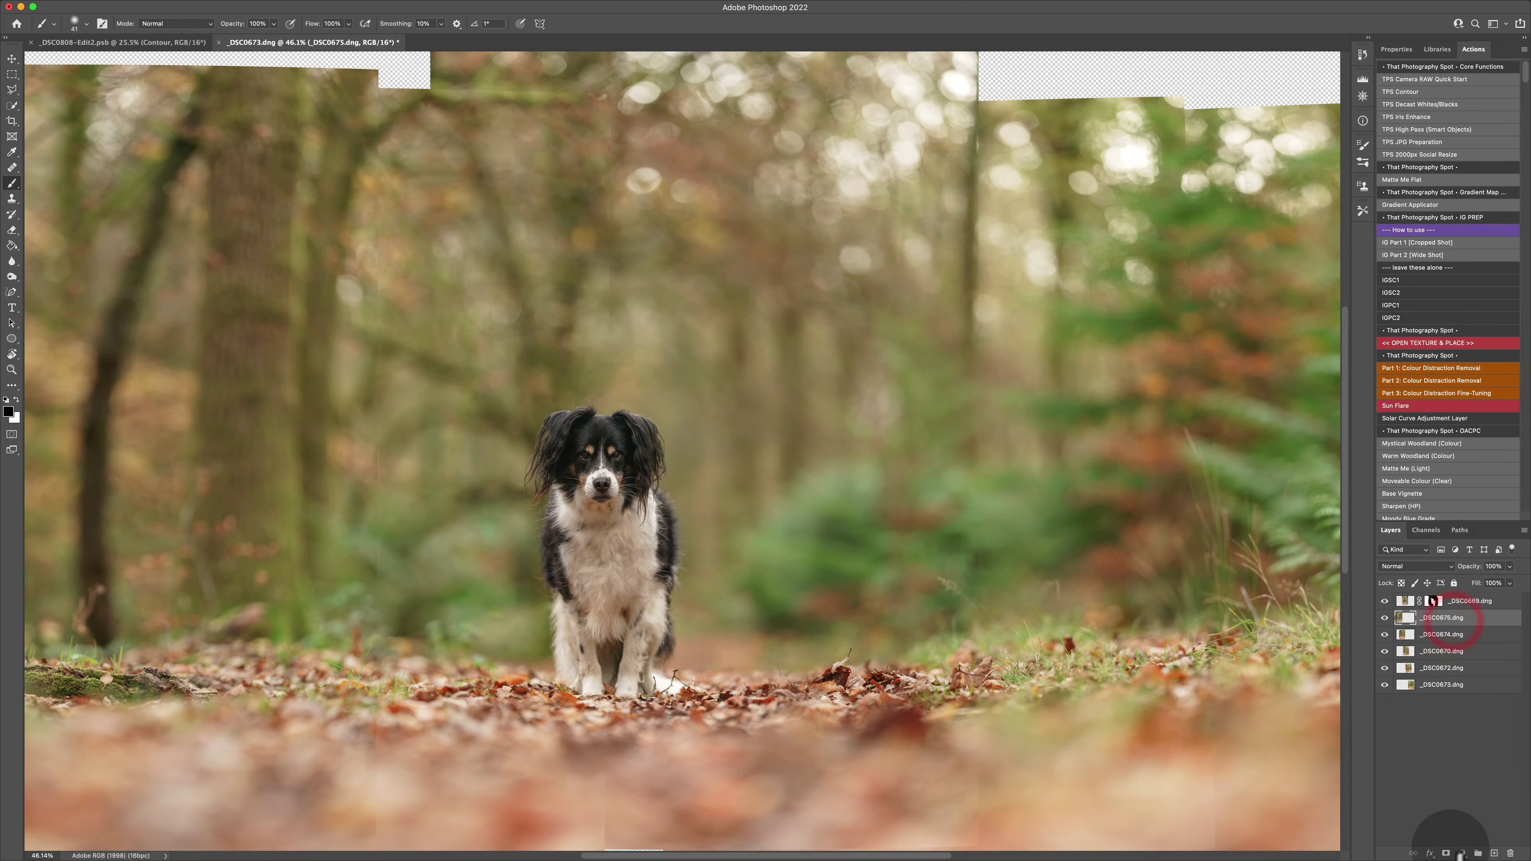
Blend the visible seams of _DSC0675.dng by painting its mask with a soft black brush, reduced for the lower corner.
left_click_drag(482, 258, 513, 260)
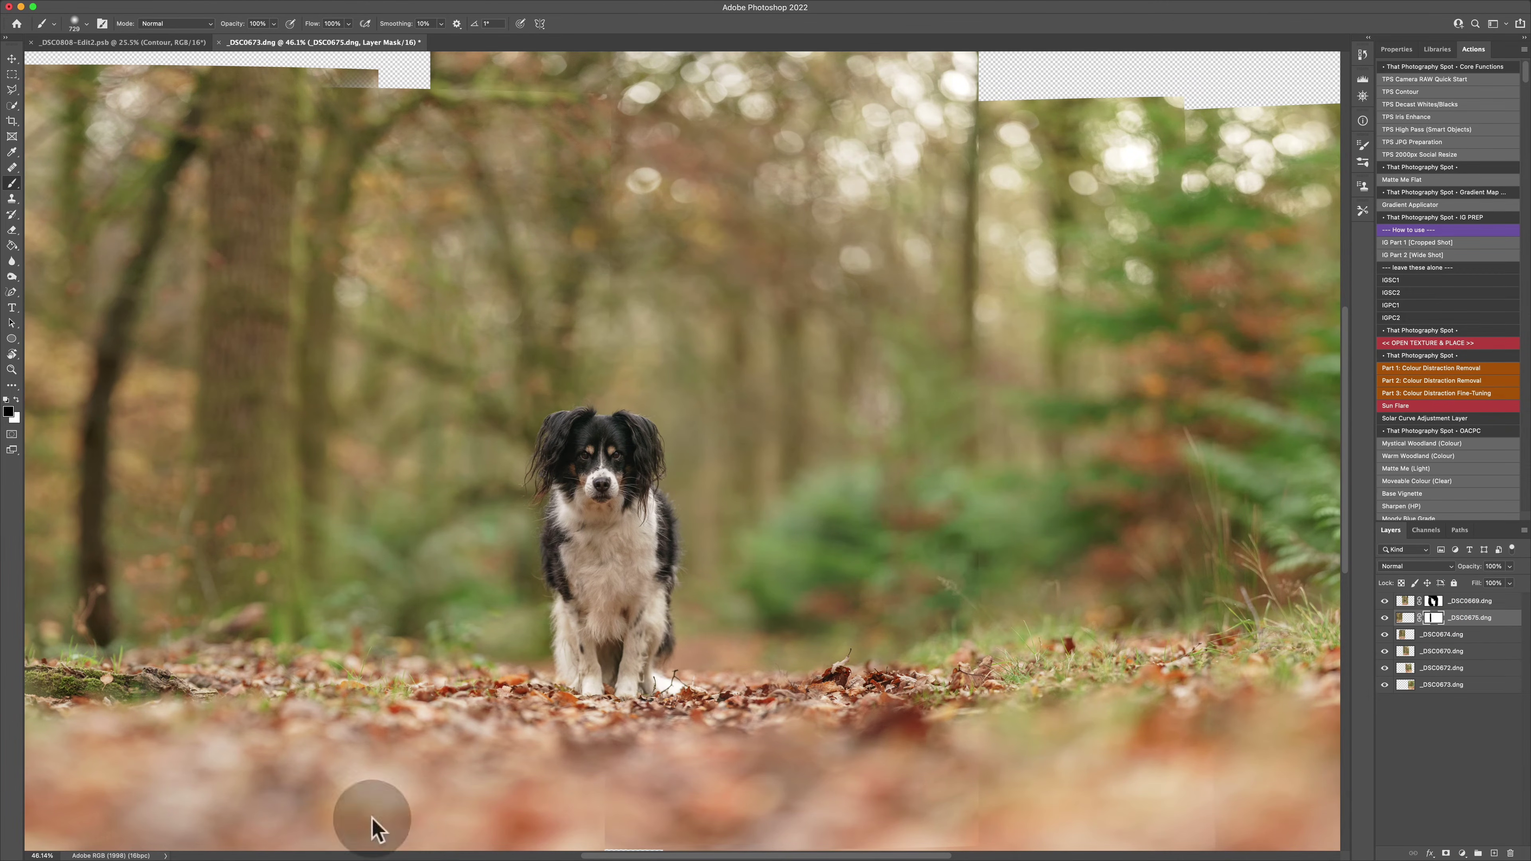
left_click_drag(309, 97, 296, 127)
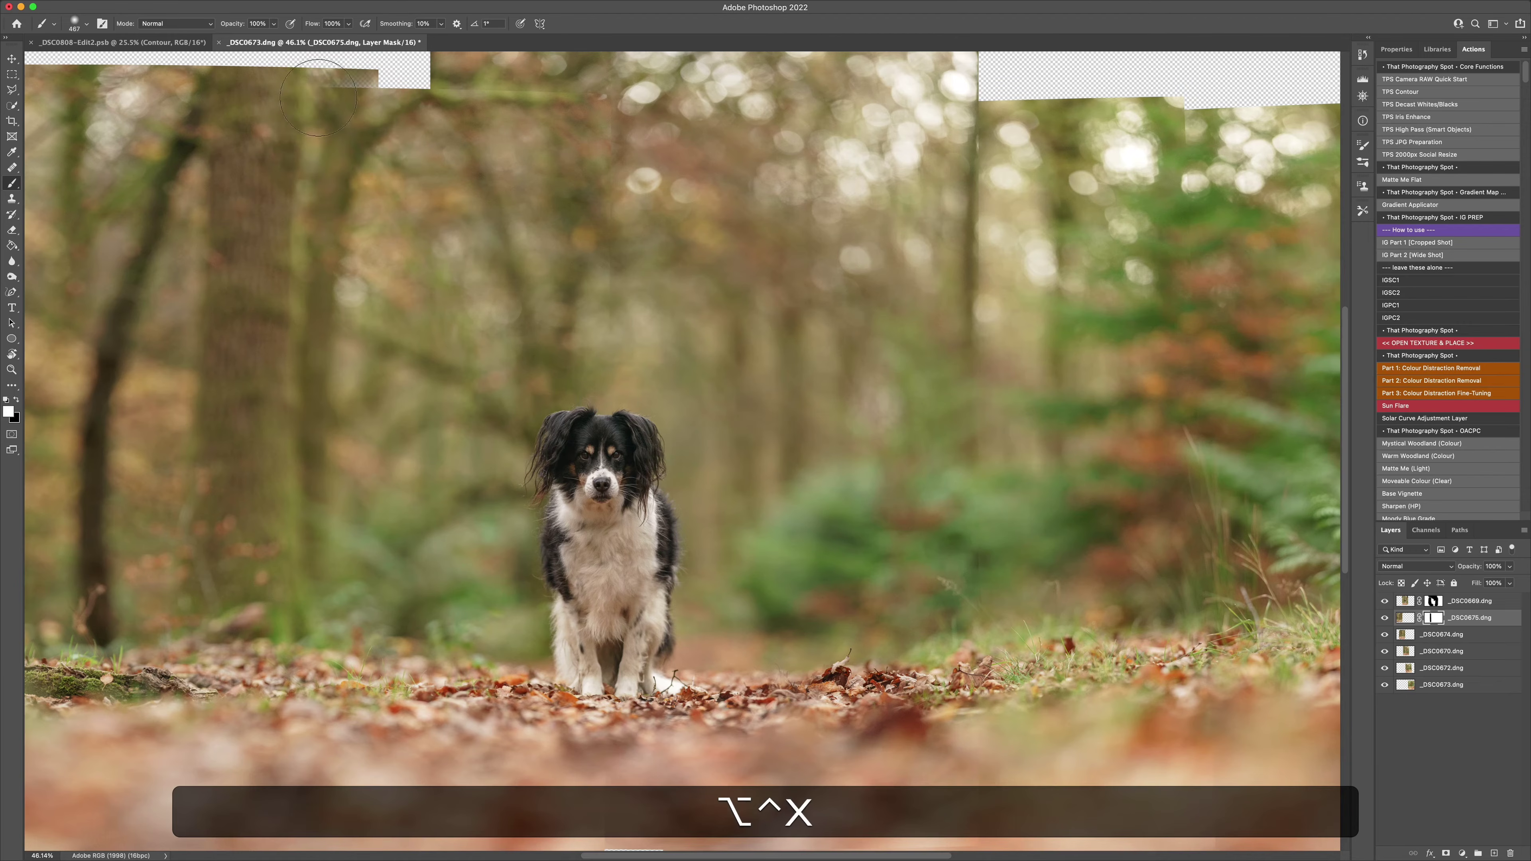
scroll(425, 280, "down", 3)
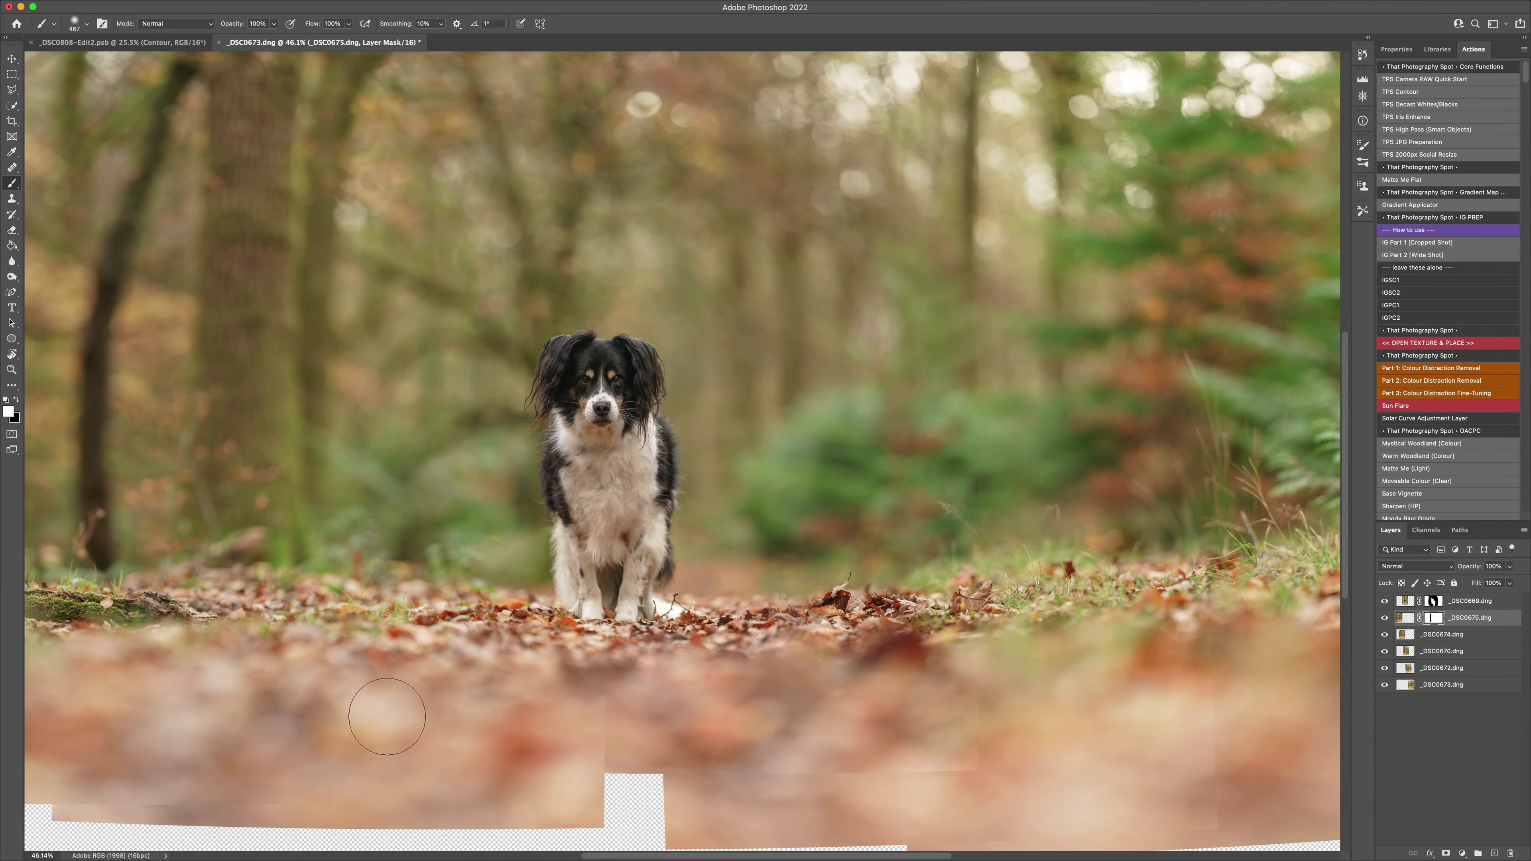
key("x")
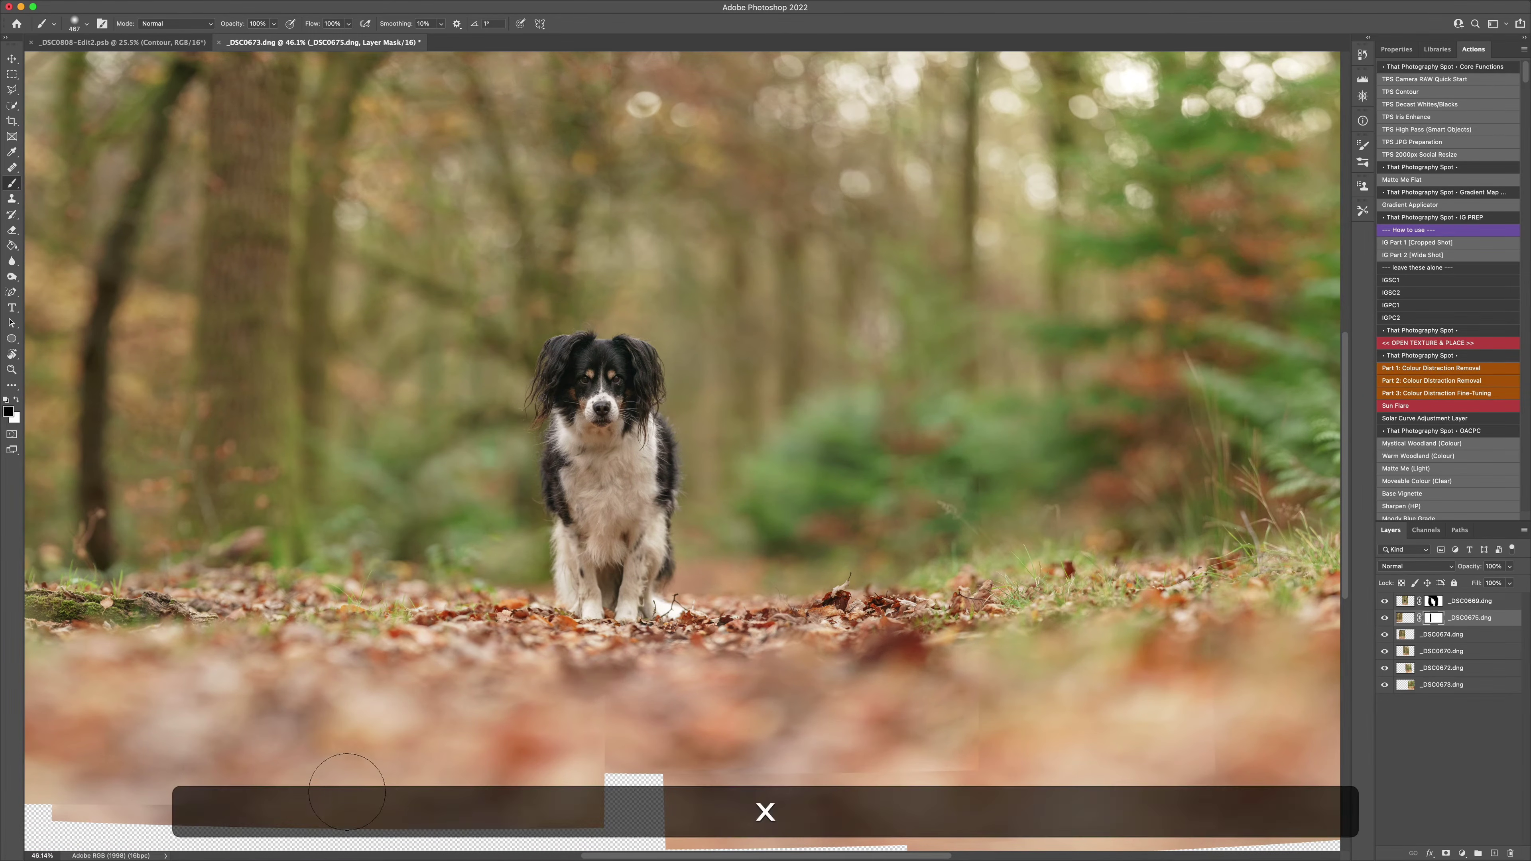
left_click_drag(115, 792, 94, 795)
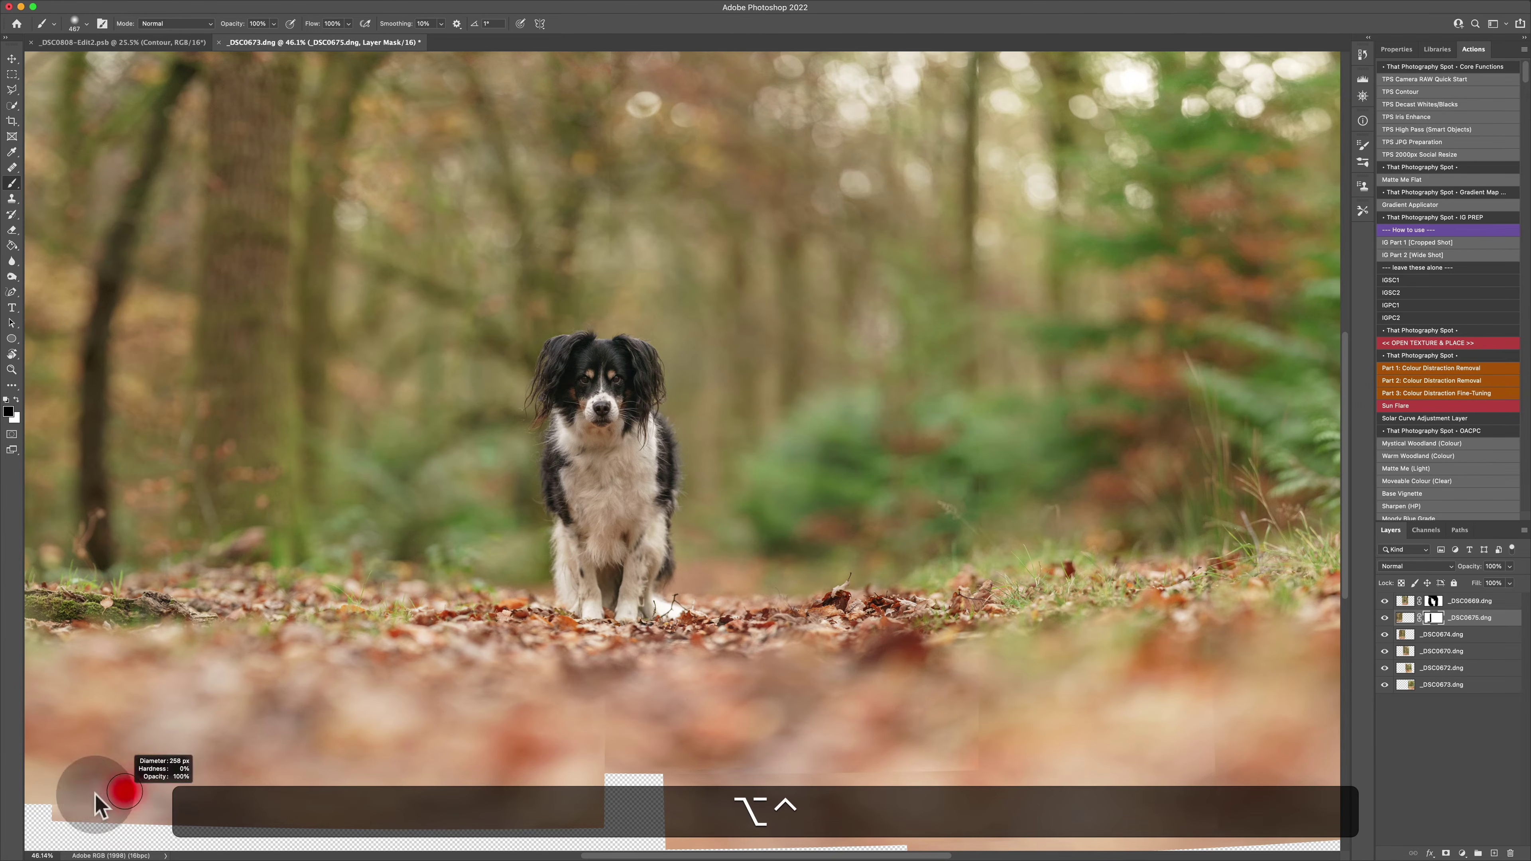
Check the _DSC0674.dng layer's coverage and blend the _DSC0674.dng, _DSC0670.dng and _DSC0672.dng seams with layer masks.
left_click(1386, 634)
left_click(1386, 634)
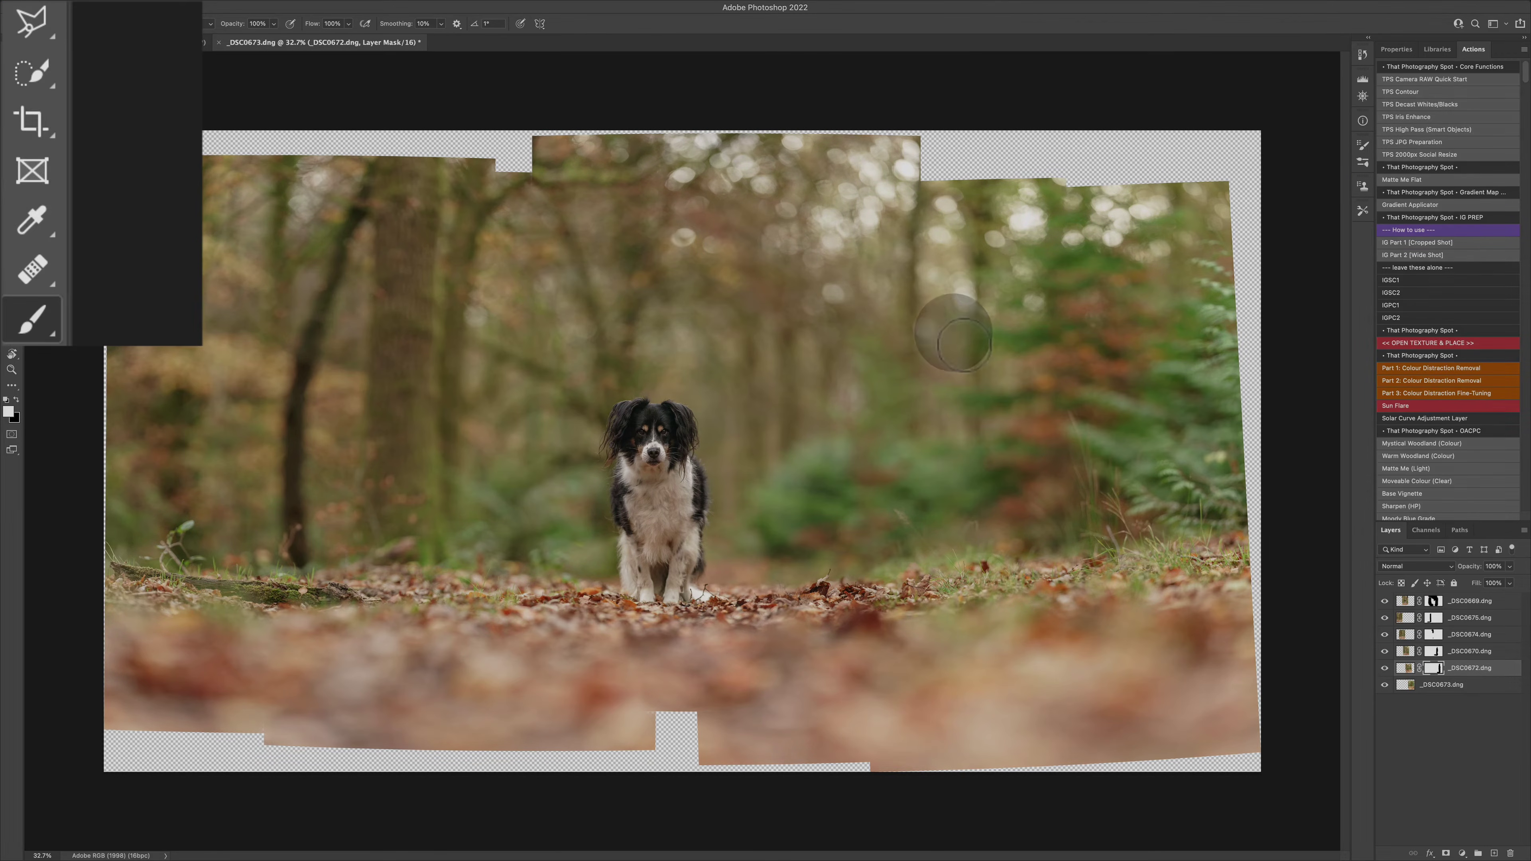
Start the Crop tool on the panorama and set its aspect ratio to 2:1.
left_click(12, 121)
left_click(456, 283)
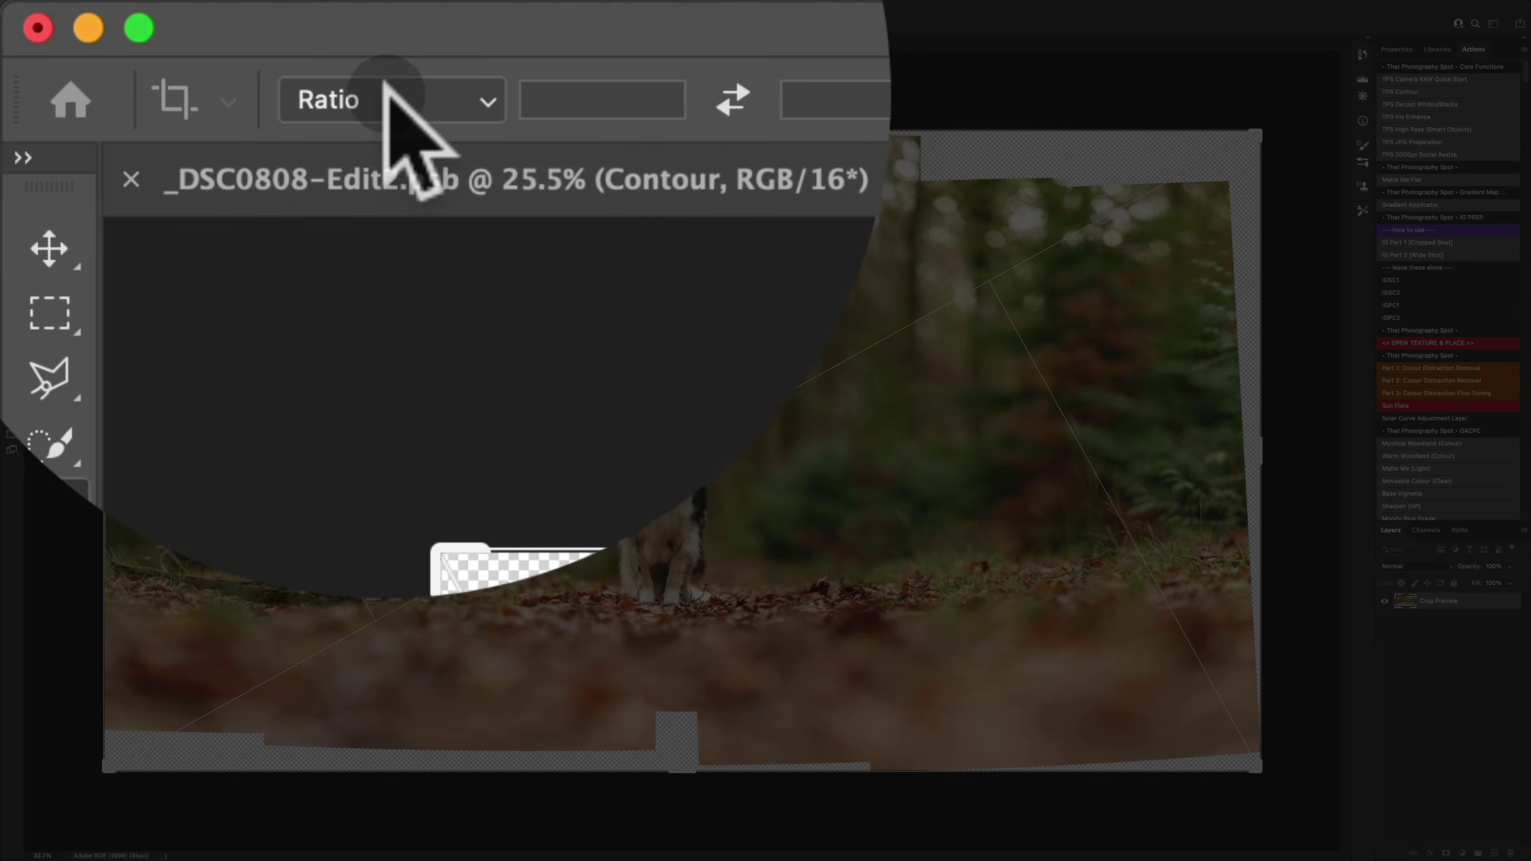
left_click(91, 23)
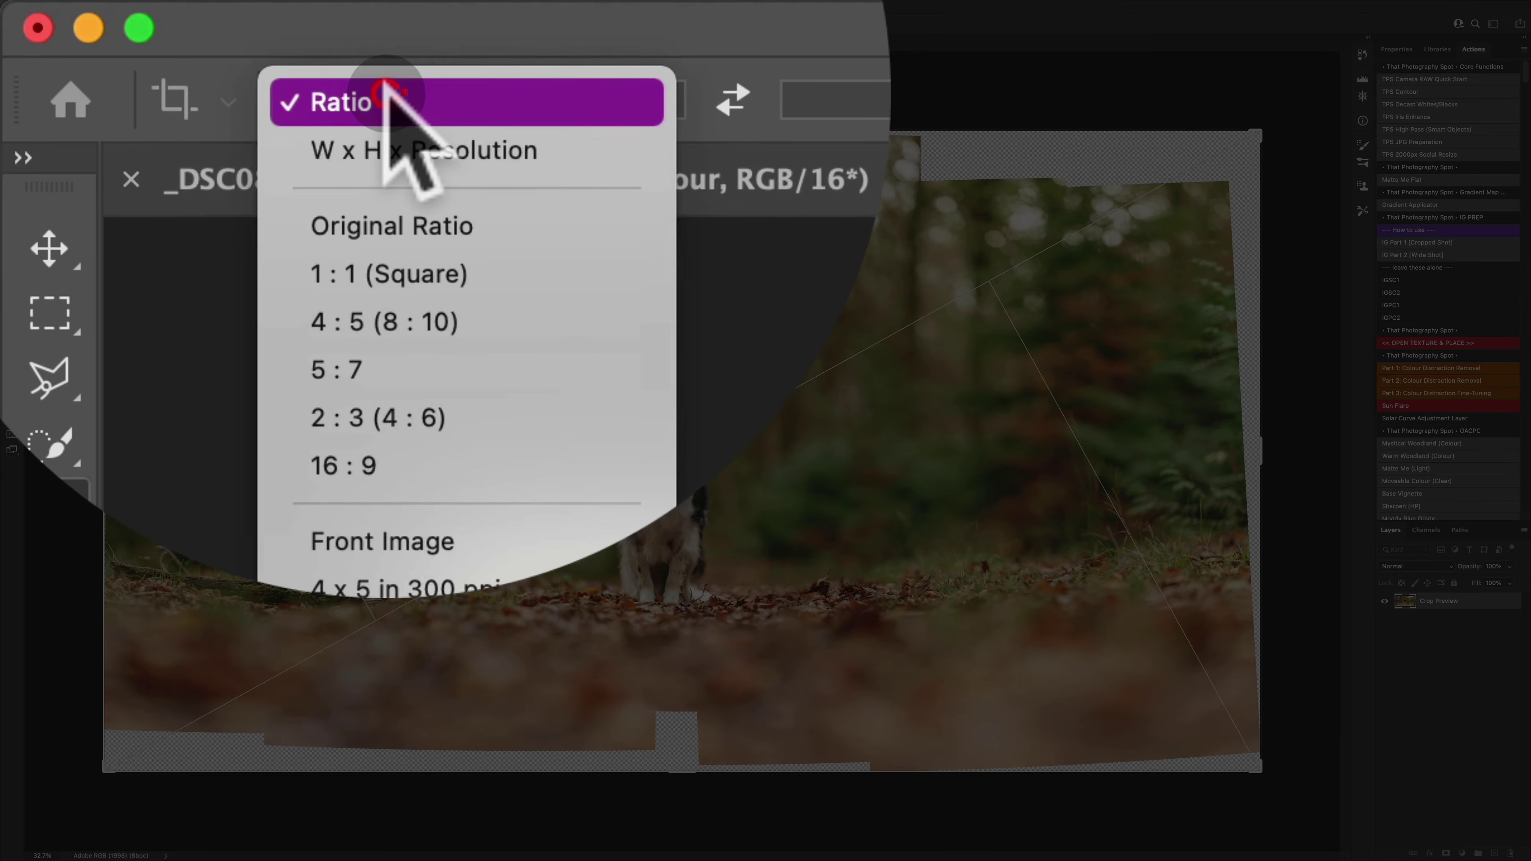
left_click(91, 22)
left_click(91, 23)
left_click(147, 24)
left_click(147, 25)
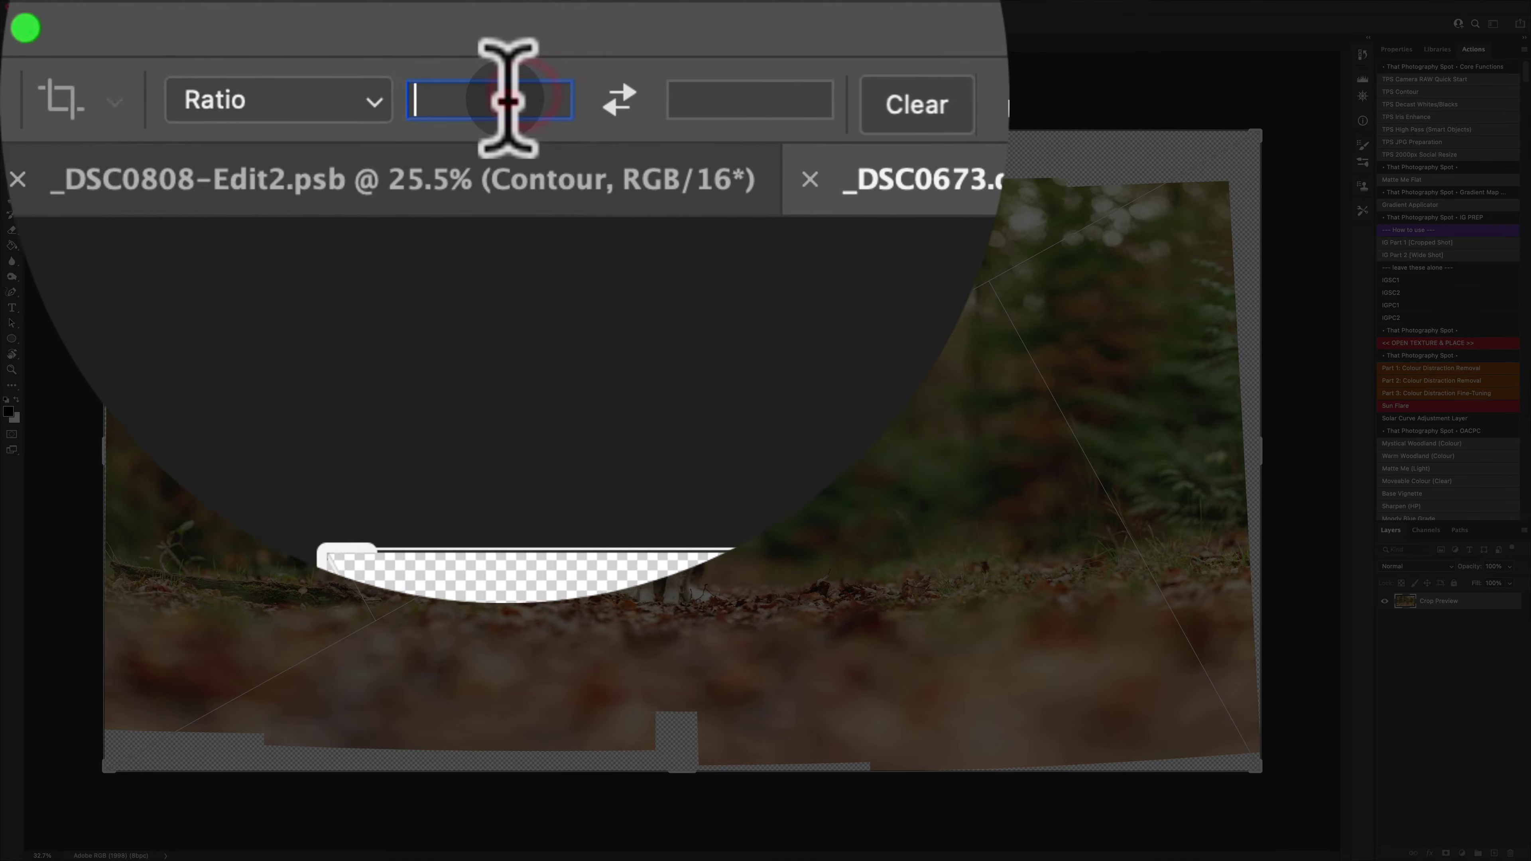
type("2")
left_click(188, 24)
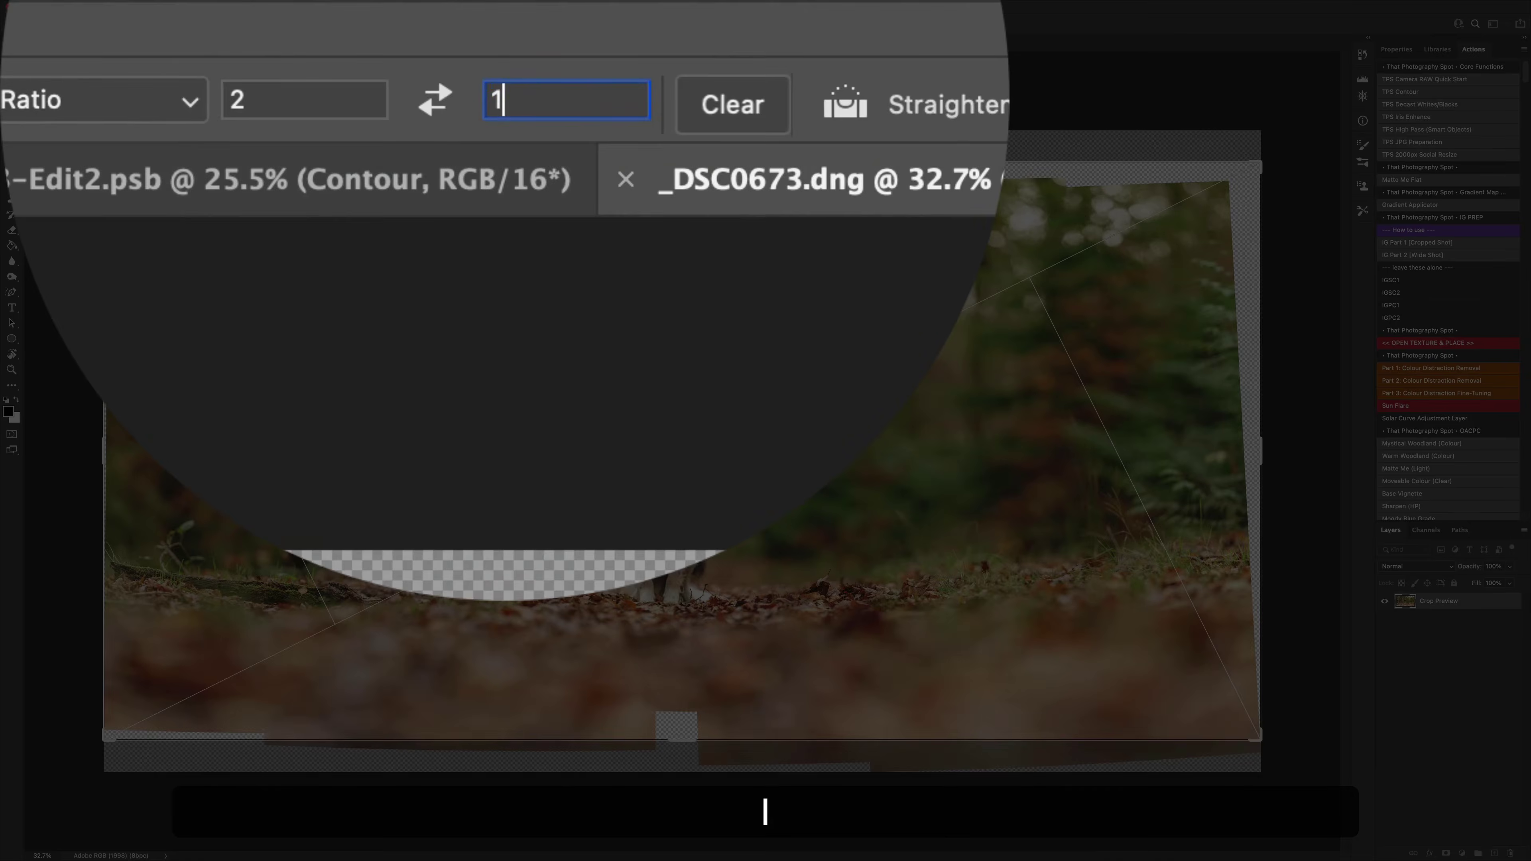
type("1")
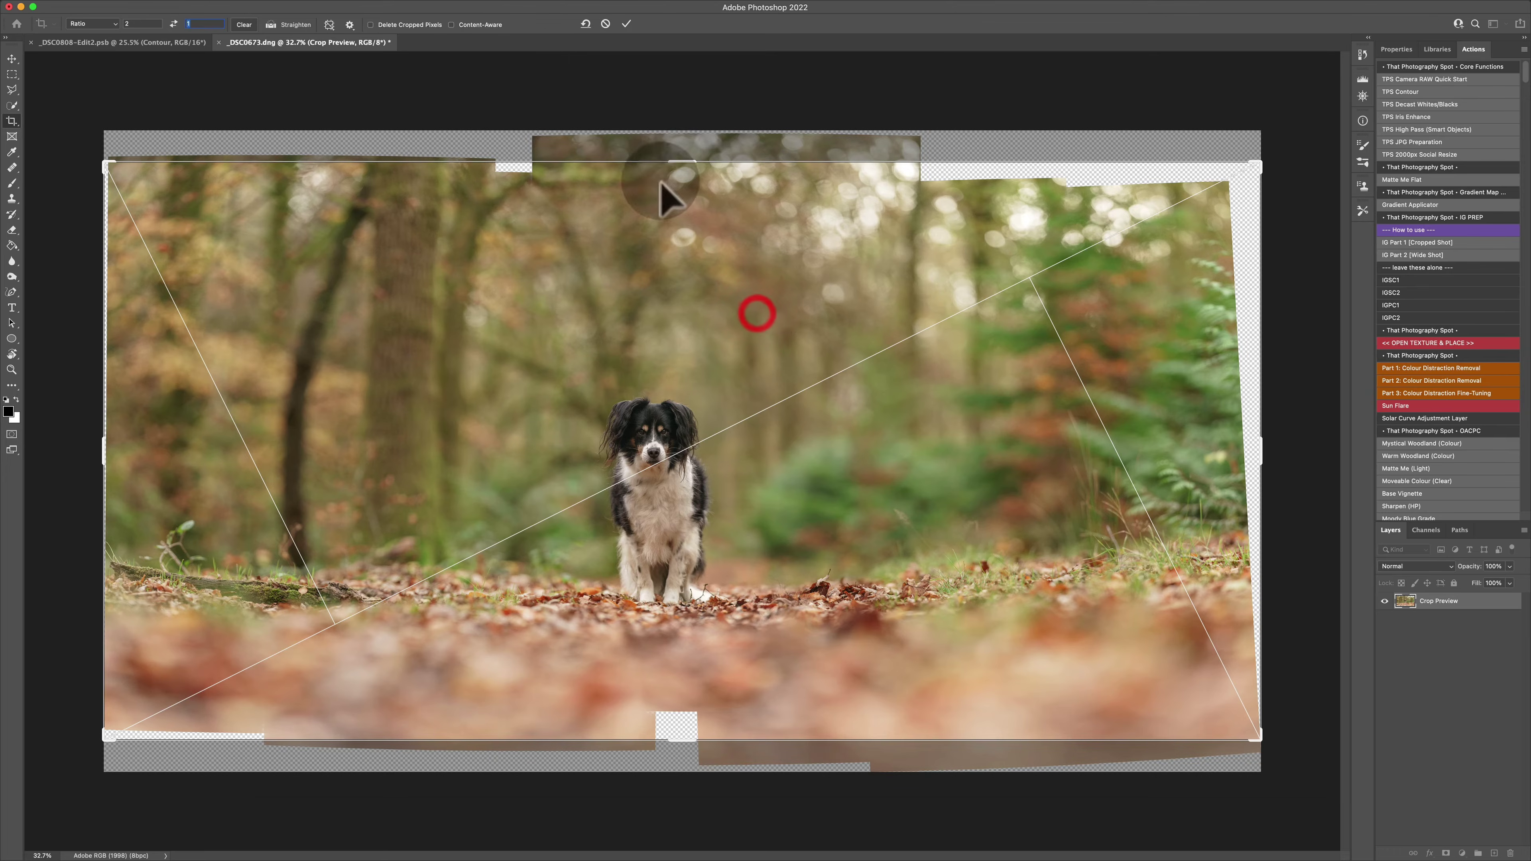
Crop off the uneven upper and lower edges of the panorama at a free ratio, with Delete Cropped Pixels enabled.
left_click_drag(676, 164, 678, 189)
left_click(689, 324)
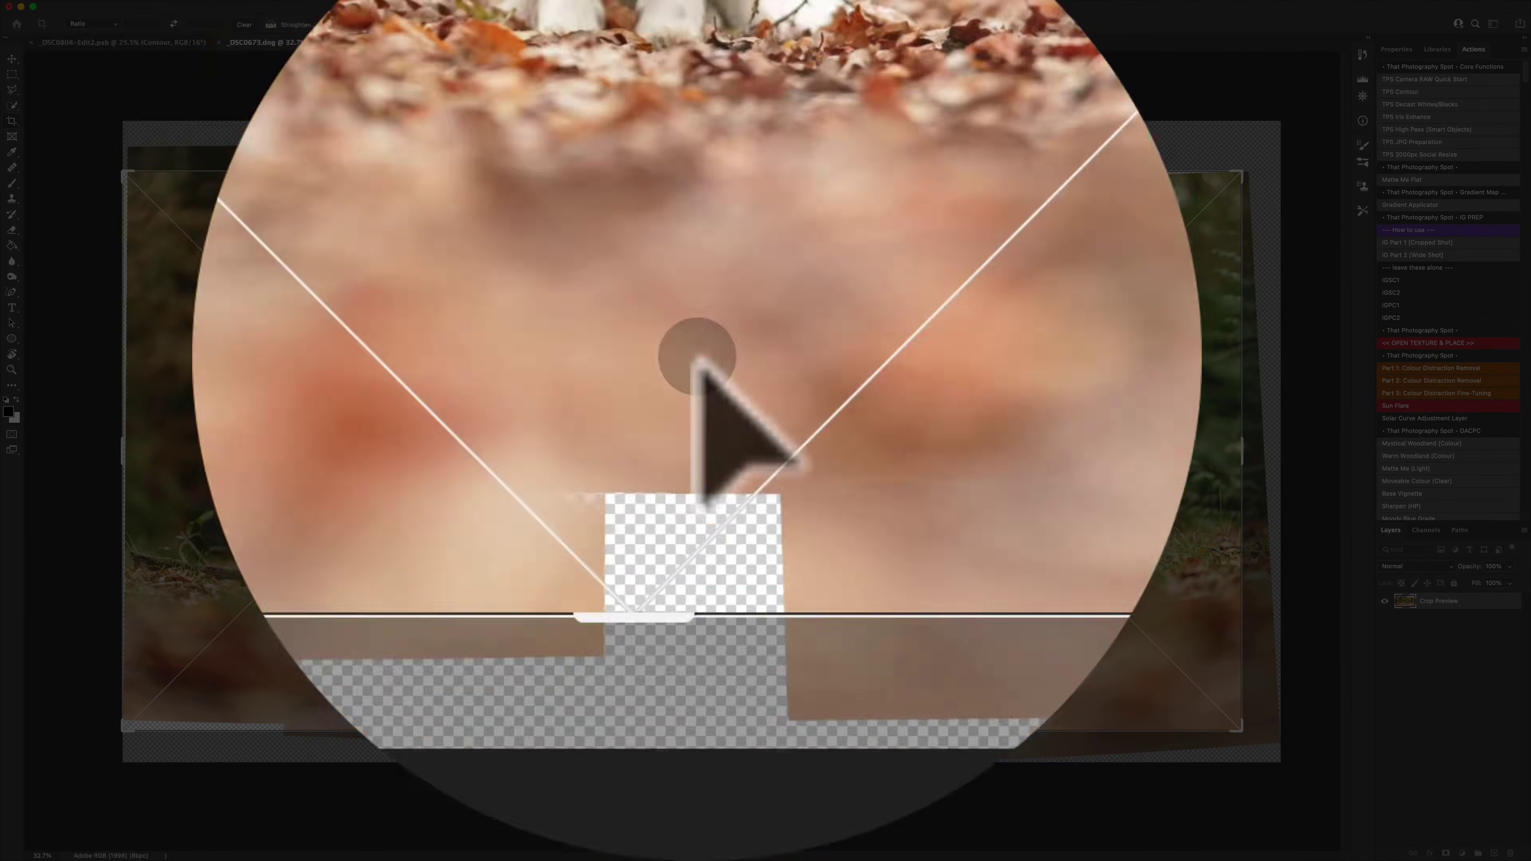
mouse_move(684, 732)
left_mouse_down()
mouse_move(699, 729)
mouse_move(688, 718)
left_mouse_up()
left_click_drag(681, 192, 675, 188)
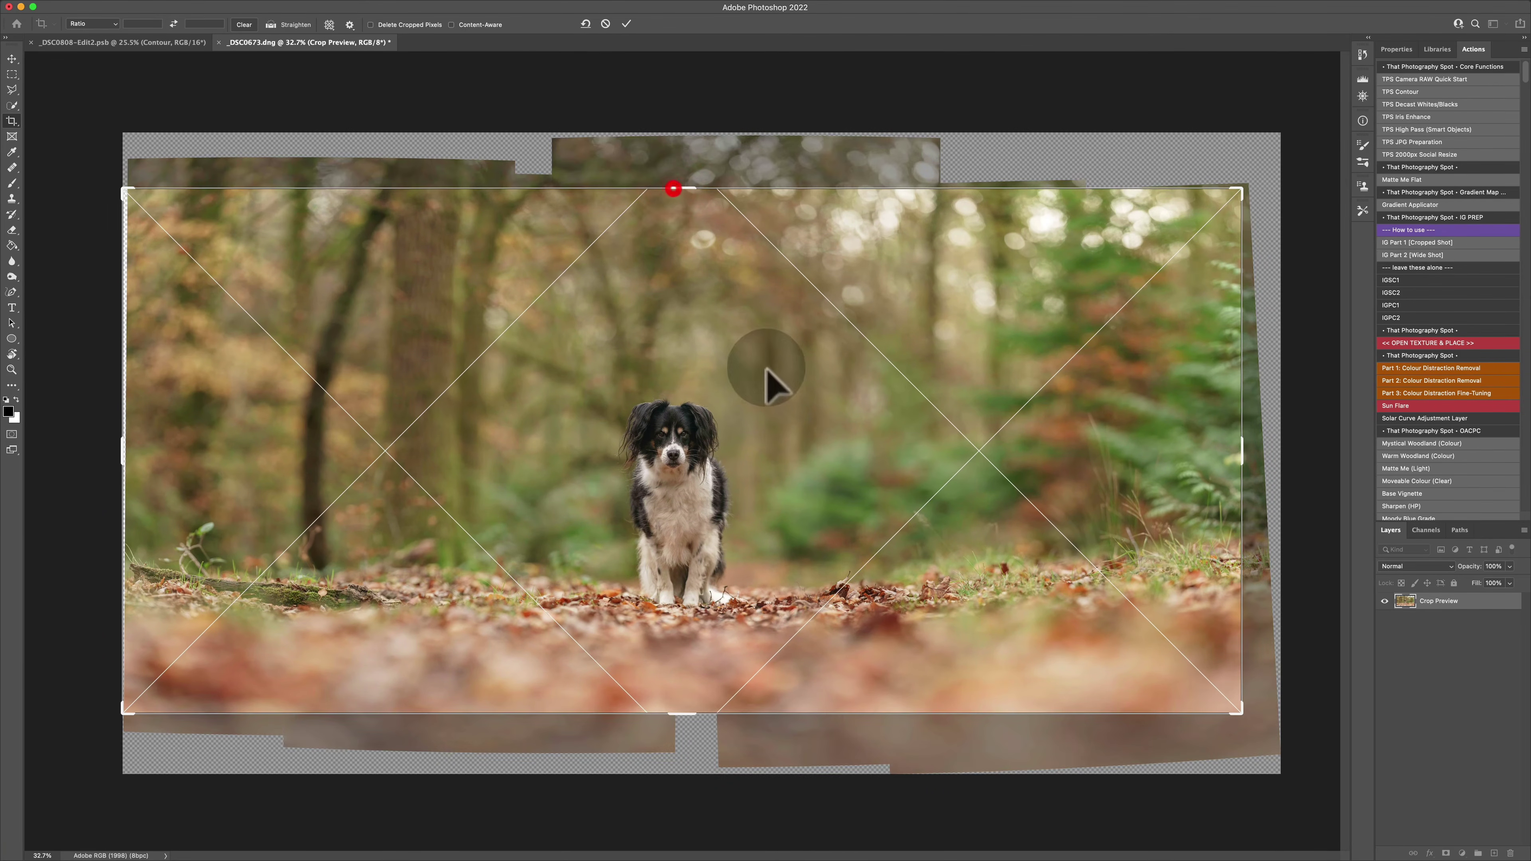
left_click_drag(1138, 479, 1138, 479)
left_click(406, 24)
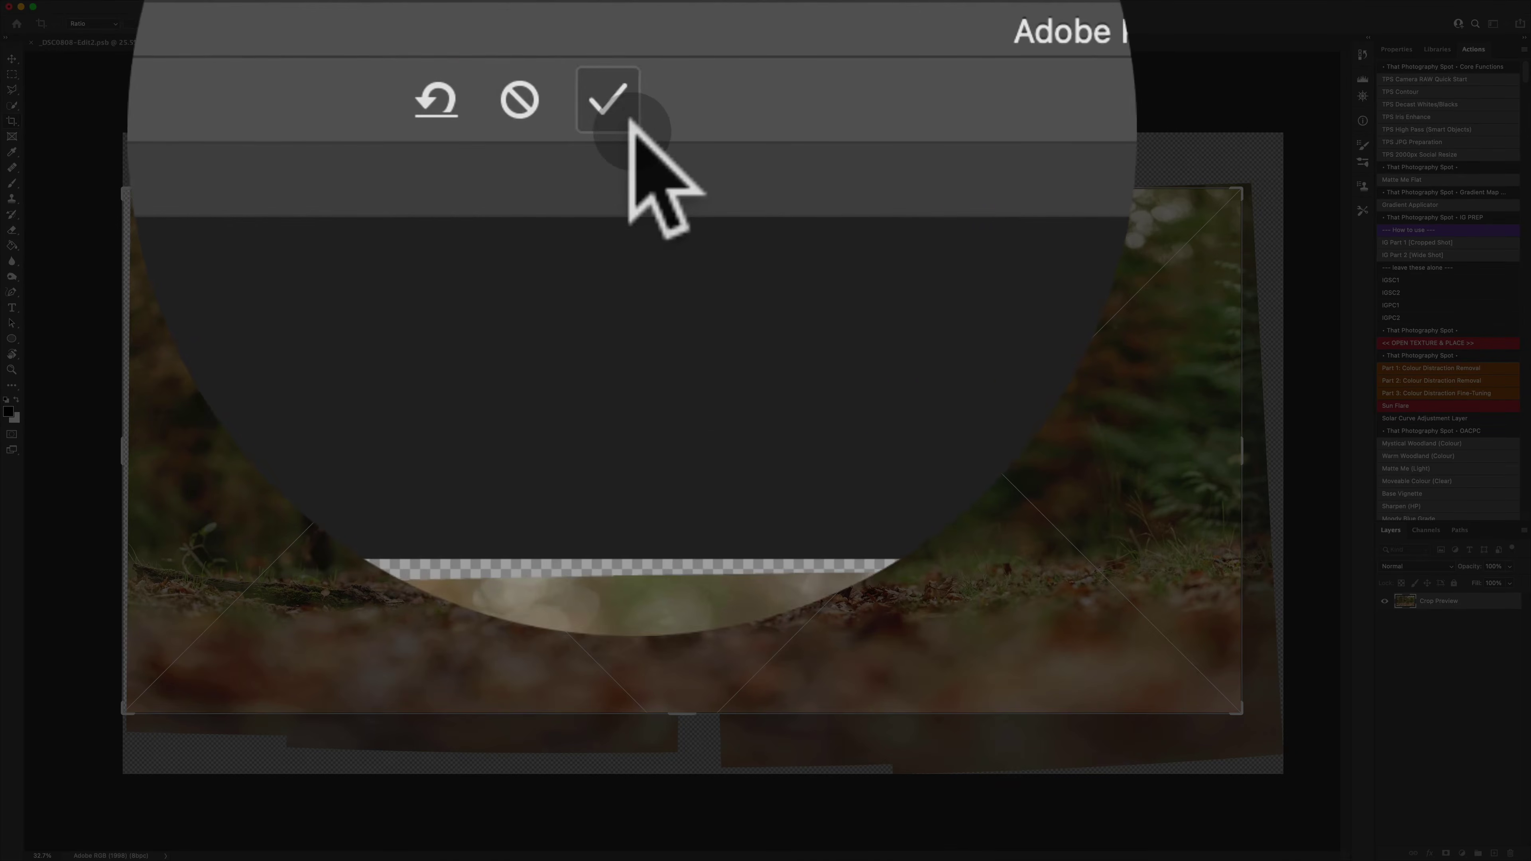
left_click(626, 23)
Toggle the visibility of the _DSC0669.dng layer to compare the image with and without it.
left_click(1385, 600)
left_click(1385, 600)
left_click(1384, 600)
left_click(1385, 600)
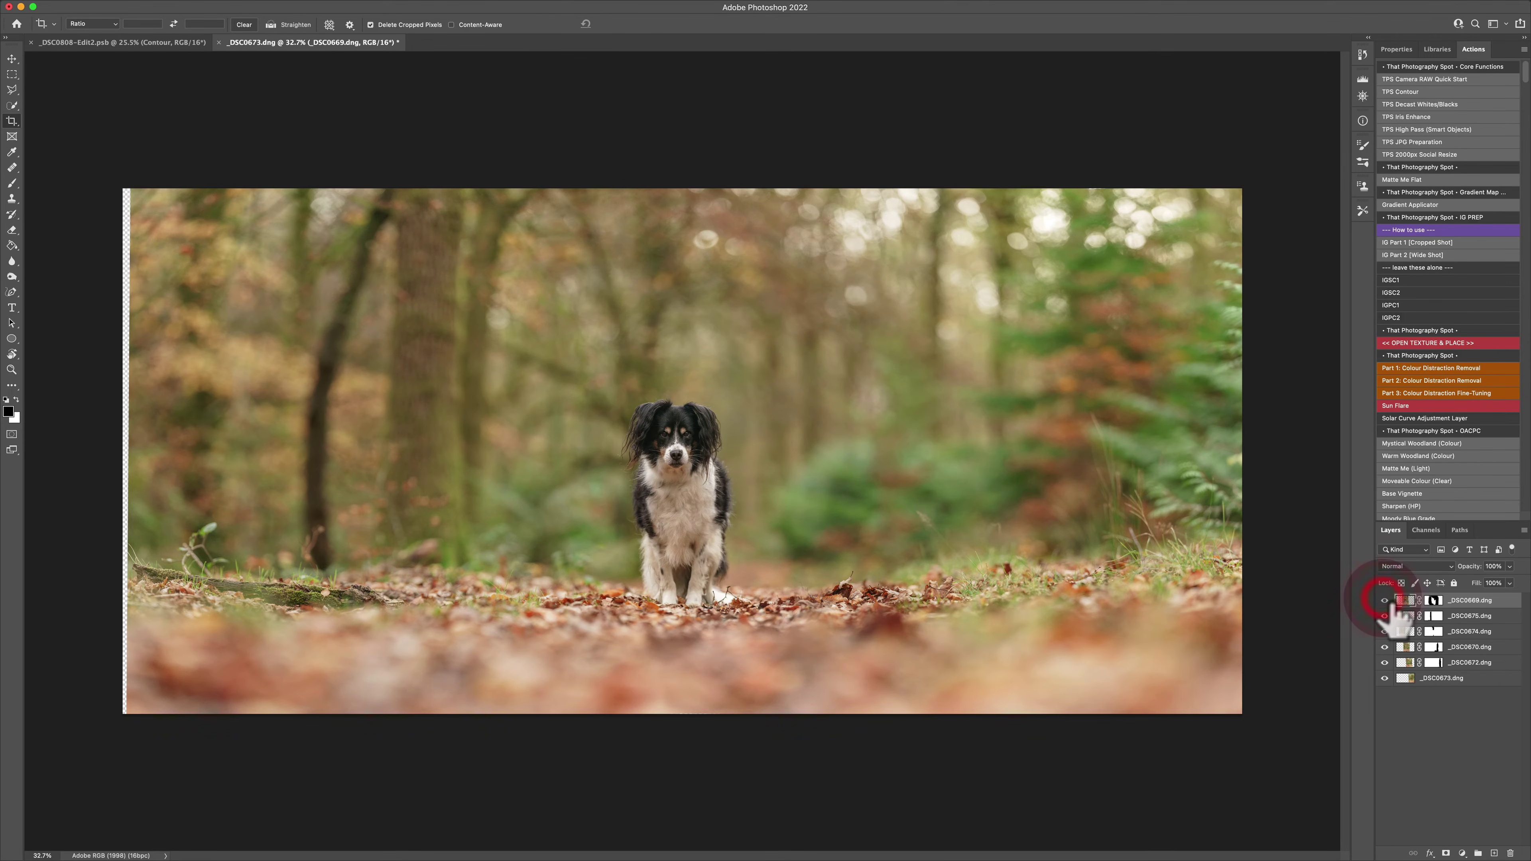
Try moving the _DSC0669.dng layer independently of the other layers, and undo the move.
key("v")
left_click_drag(722, 534, 748, 546)
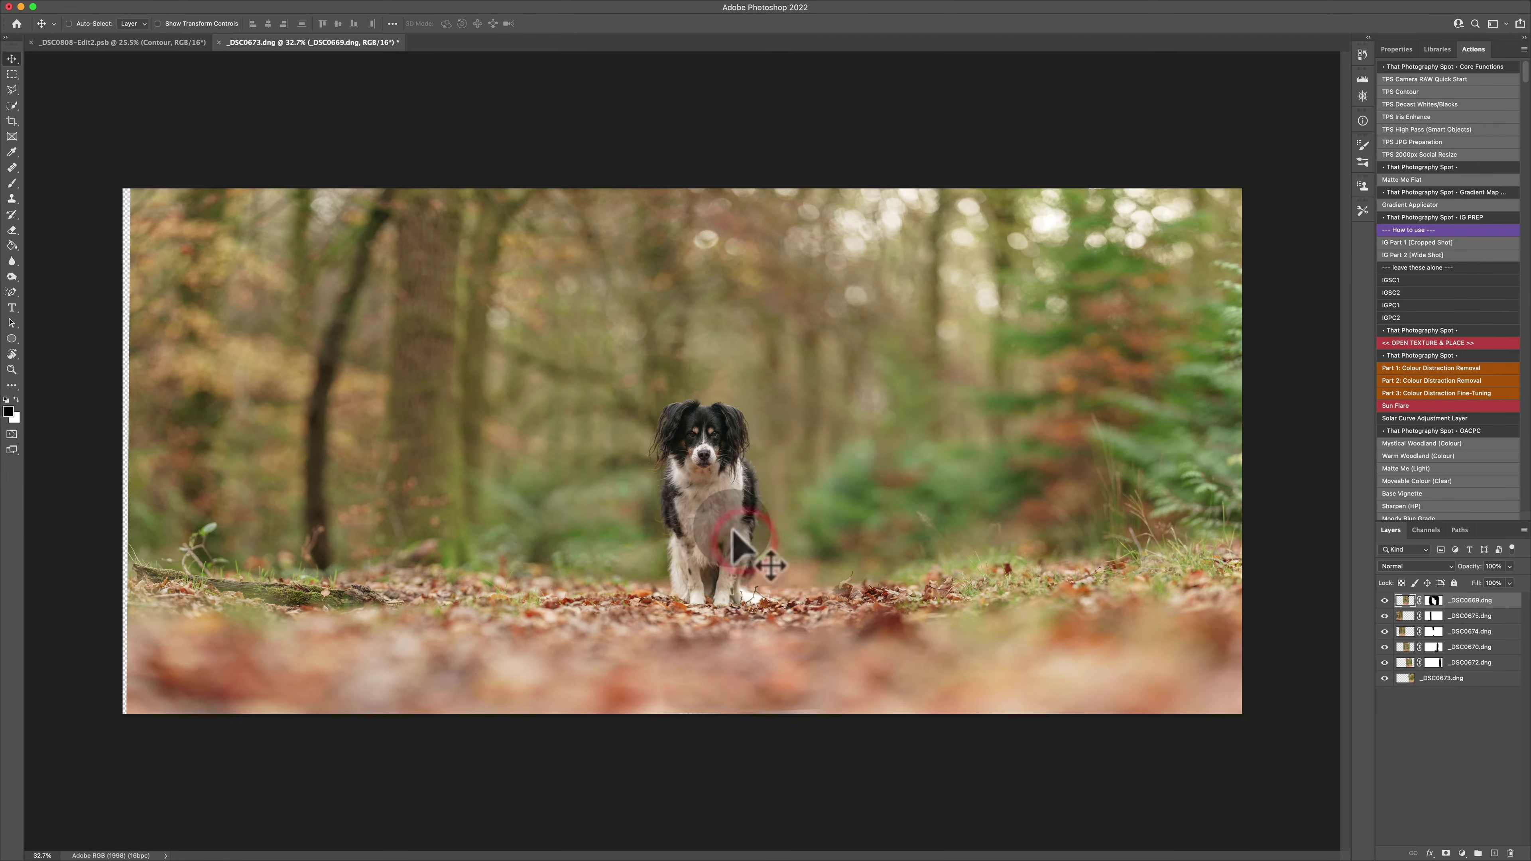
key("super+z")
key("super+z")
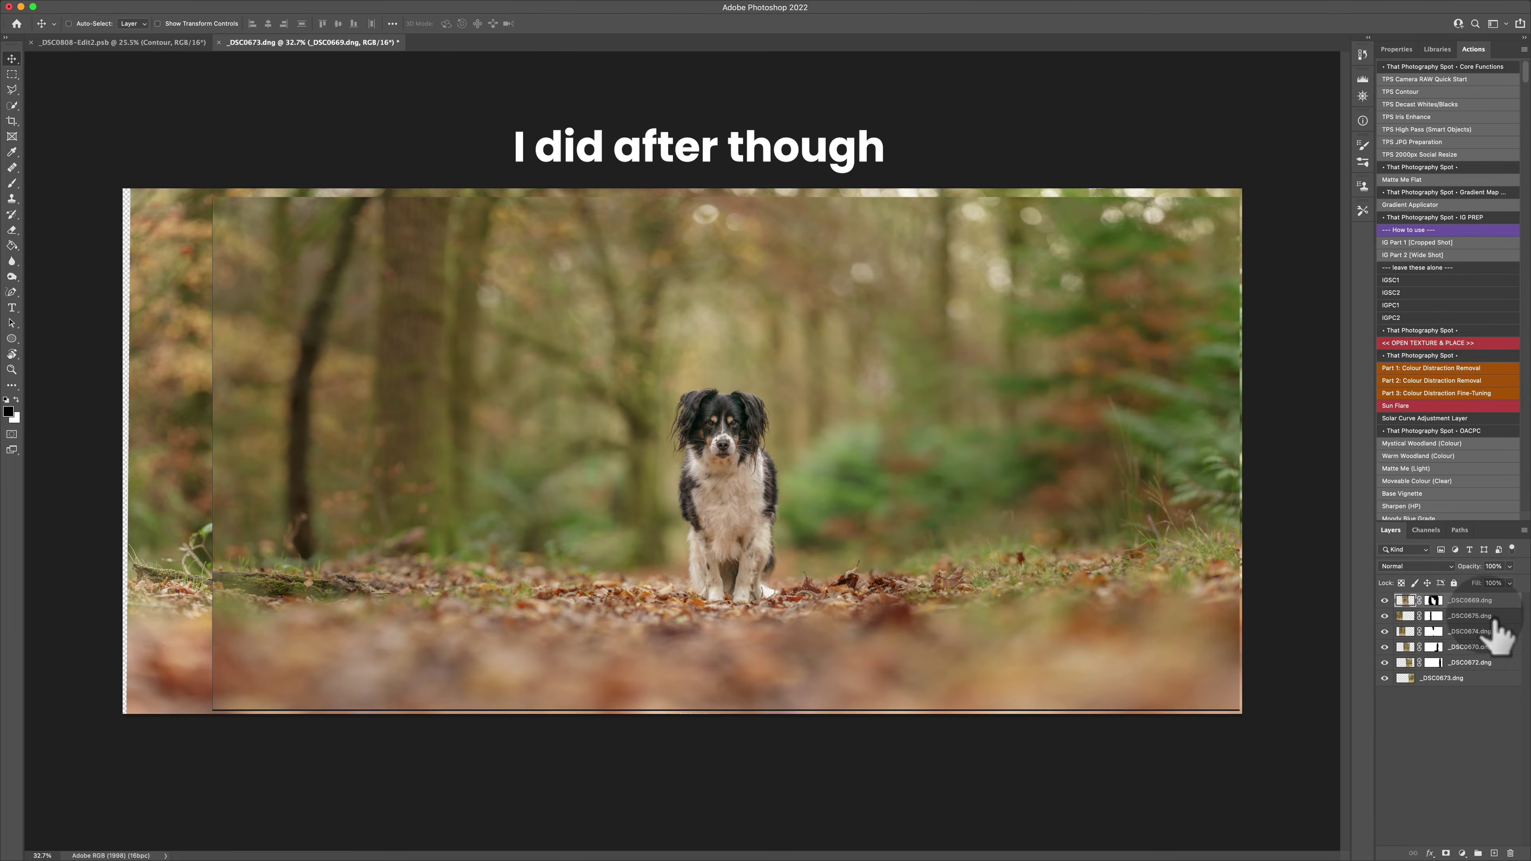
key("super+shift+z")
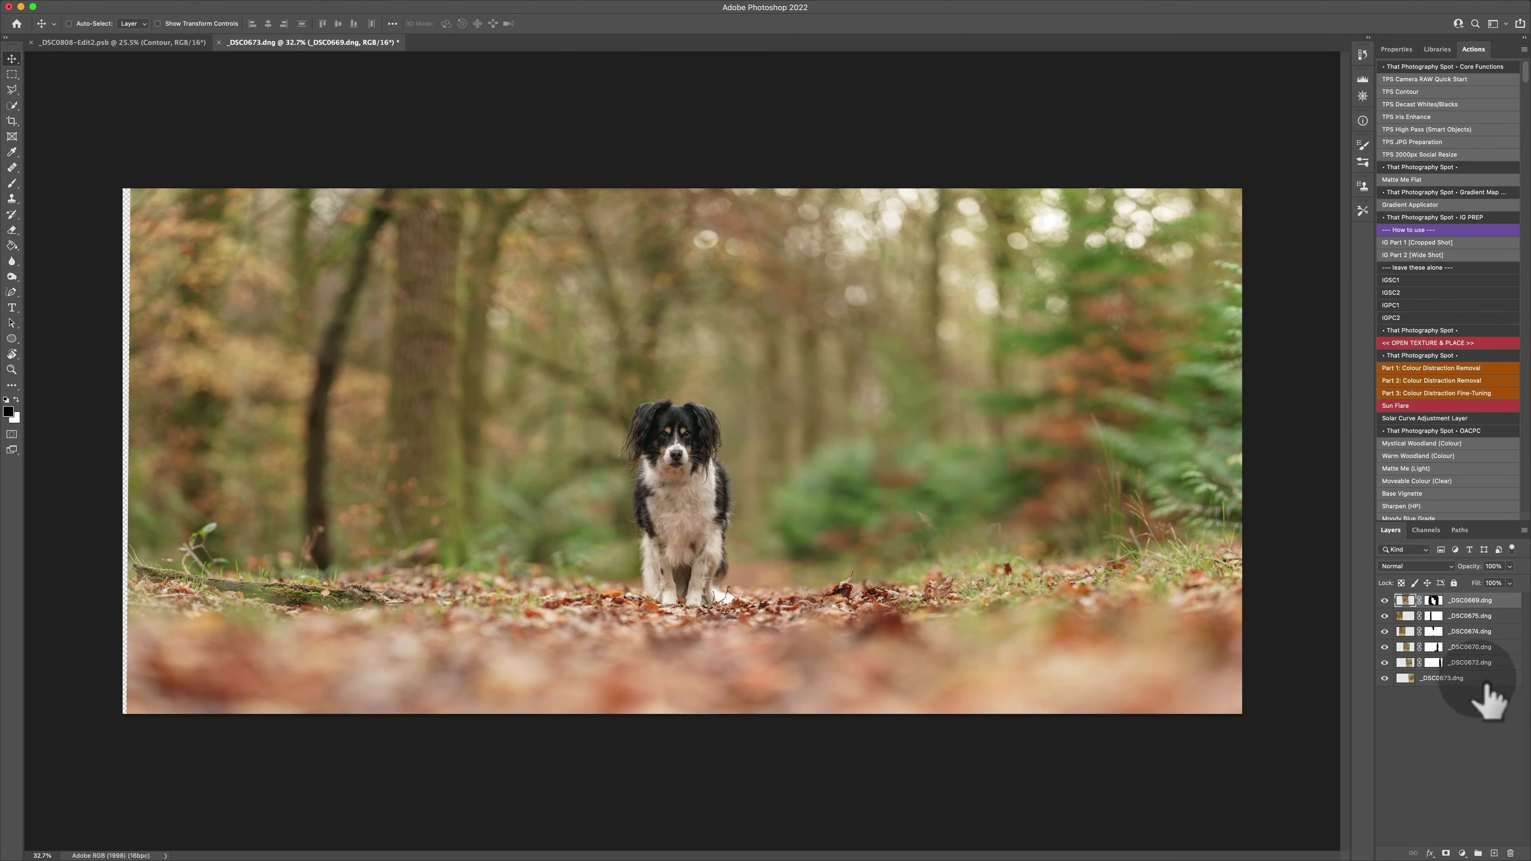
Stamp the six photo layers into a new merged layer, and keep the originals in a hidden group below it.
left_click(1473, 678, "shift")
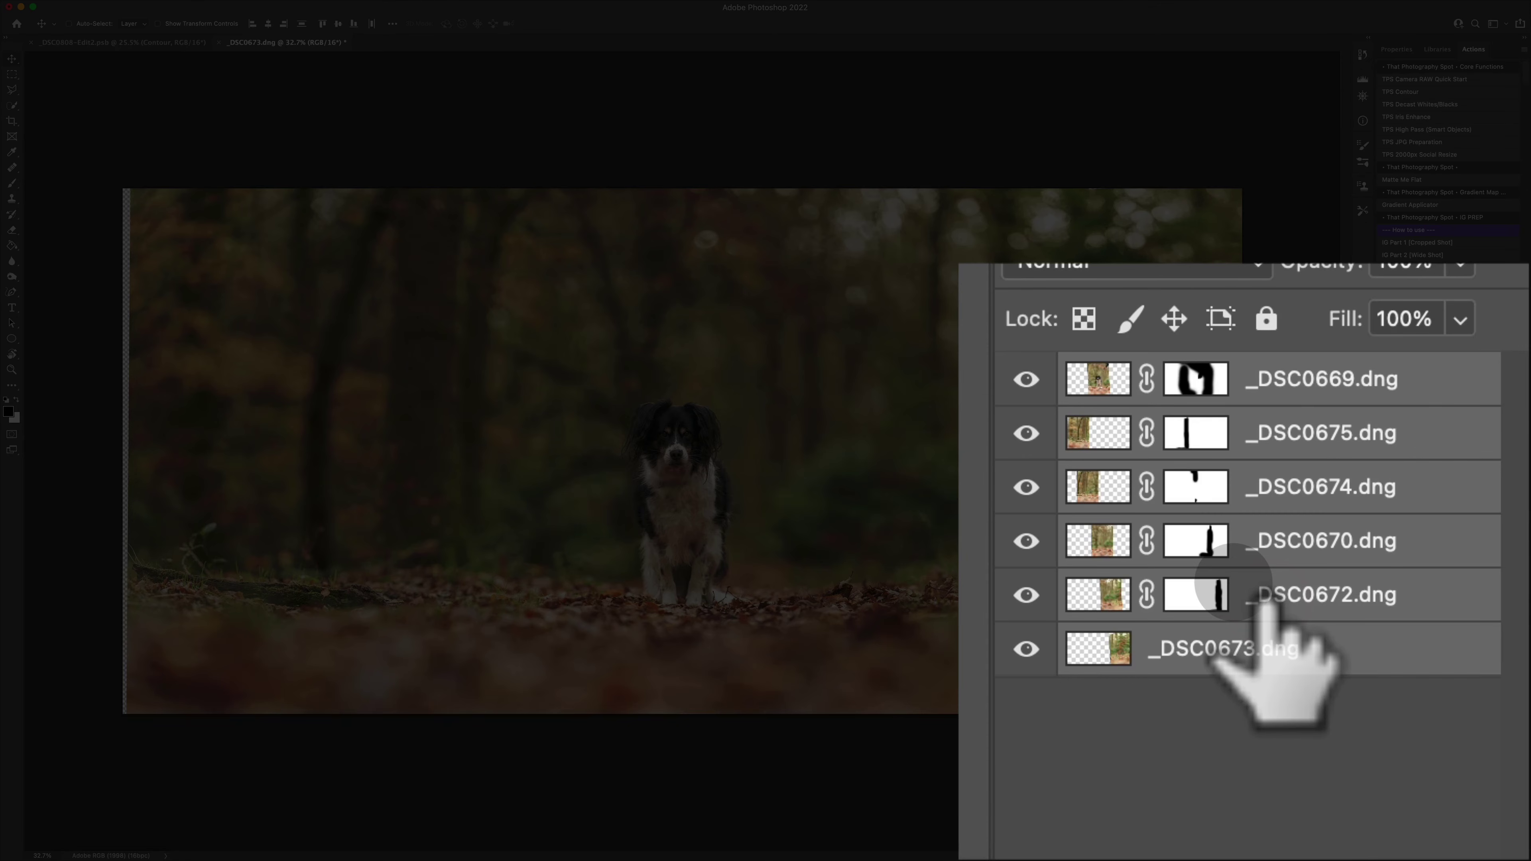
key("shift")
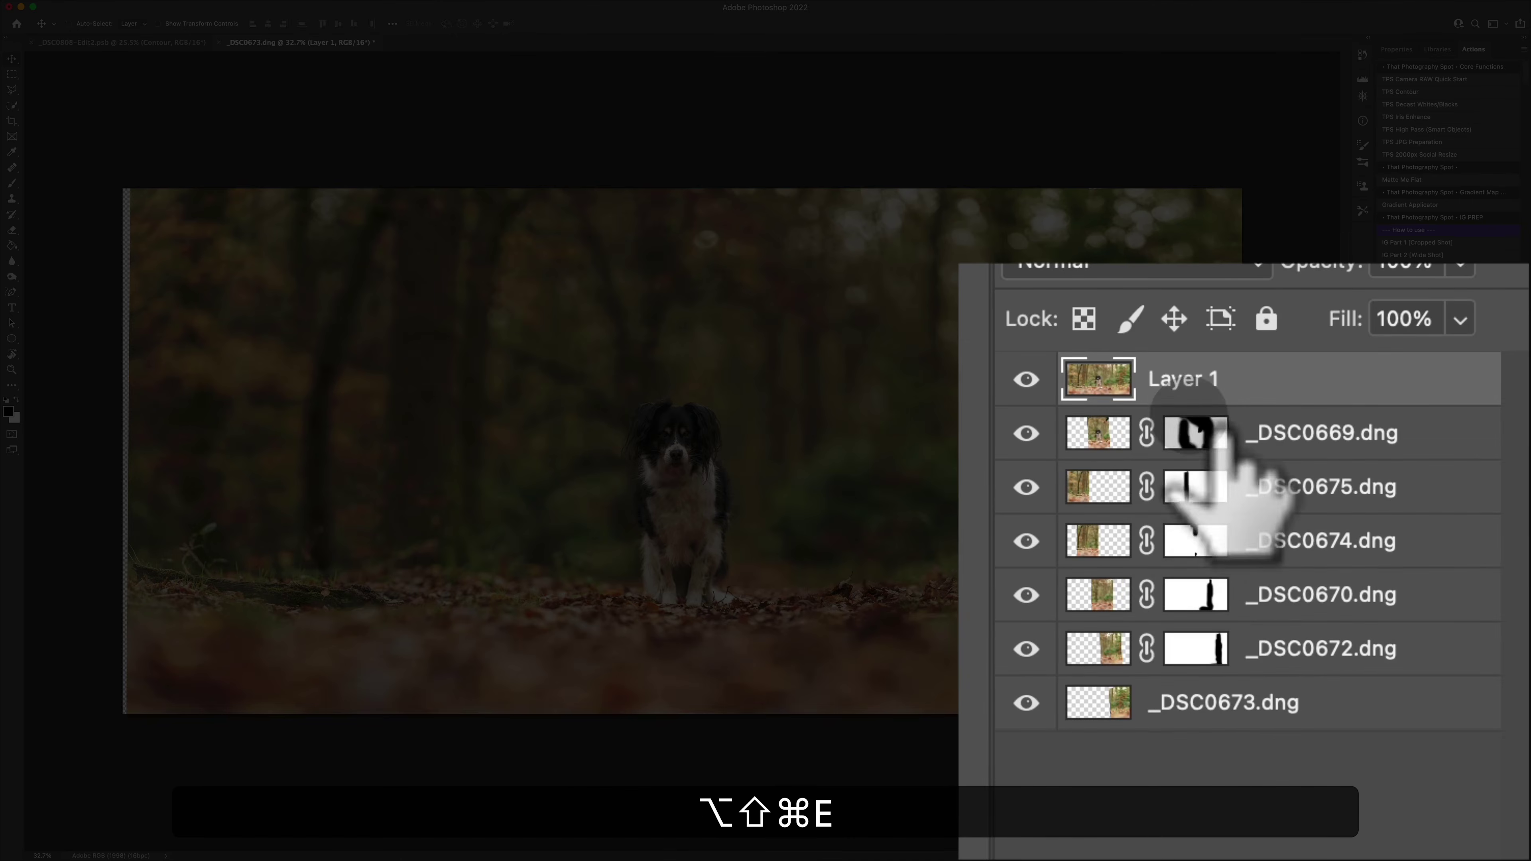
left_click(1431, 628)
left_click(1409, 706, "shift")
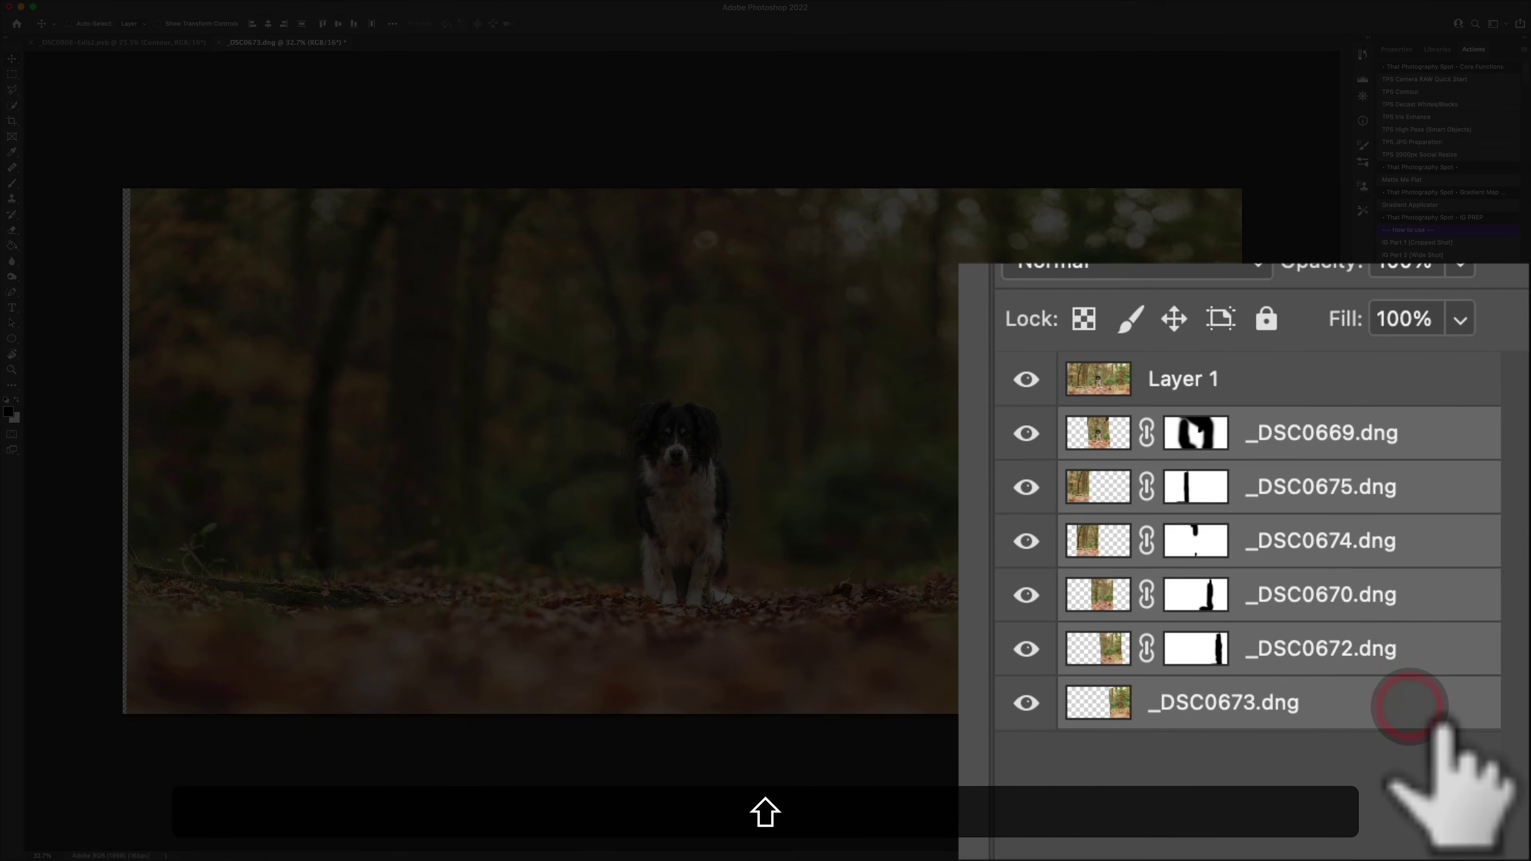
key("super+g")
left_click(1025, 433)
left_click(1292, 374)
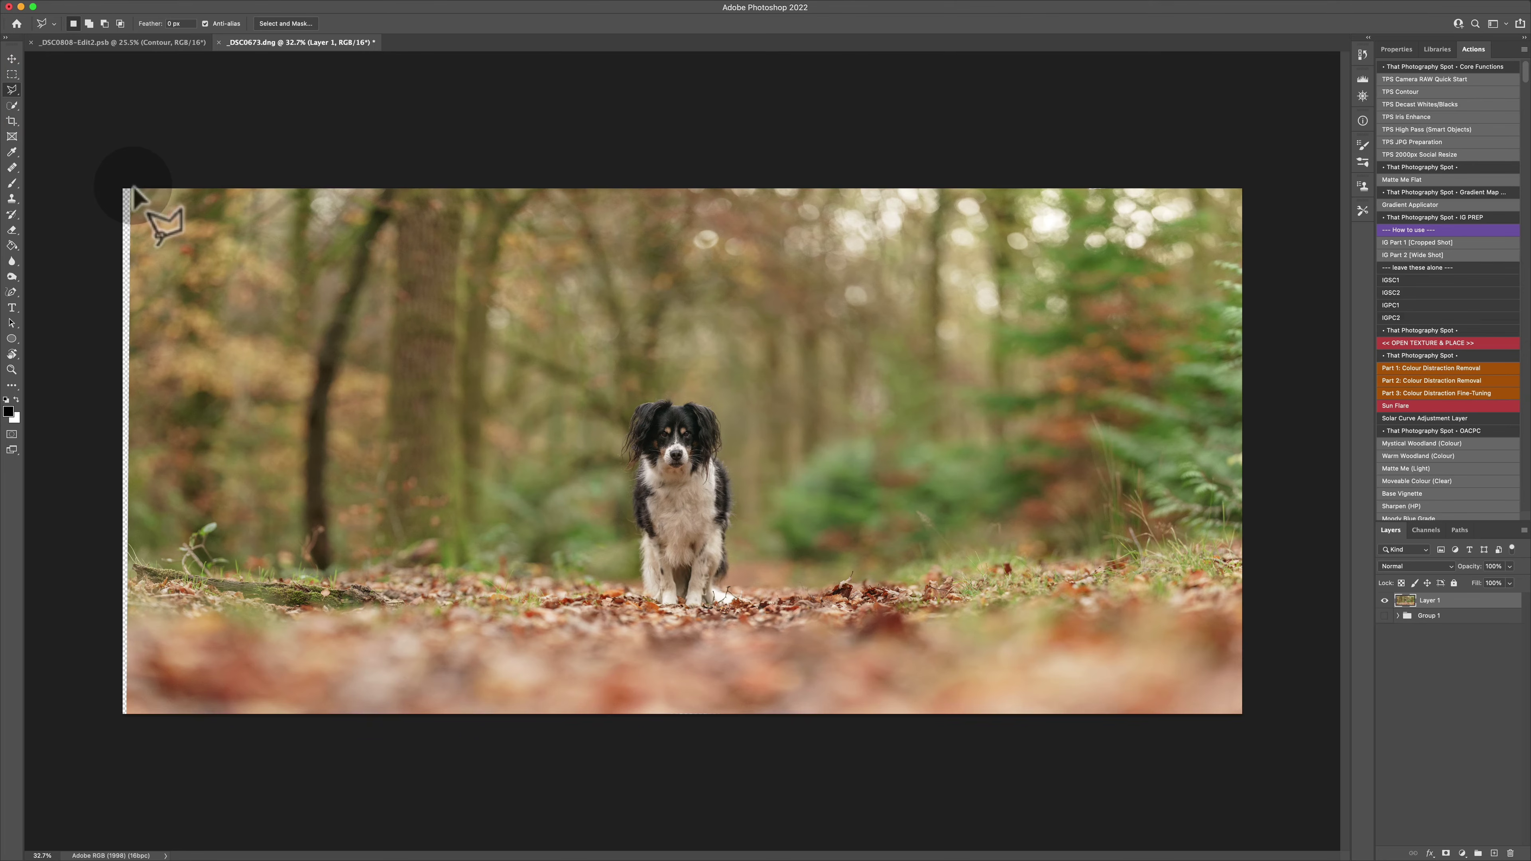
Select the transparent strip along the merged layer's left edge, fill it with matching image content, and deselect it.
left_click(133, 191)
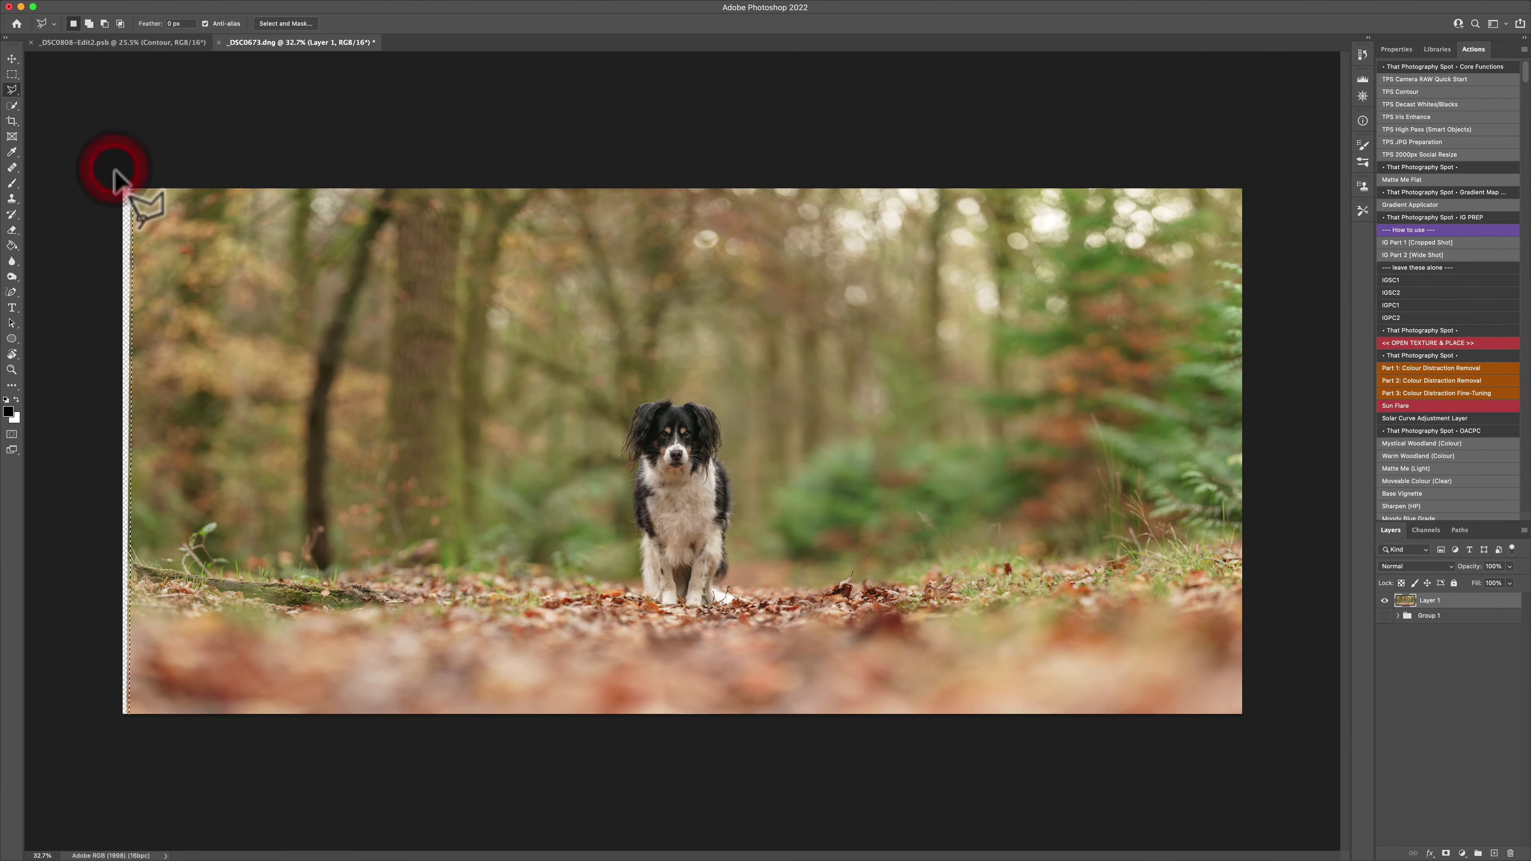
key("shift+BackSpace")
key("Return")
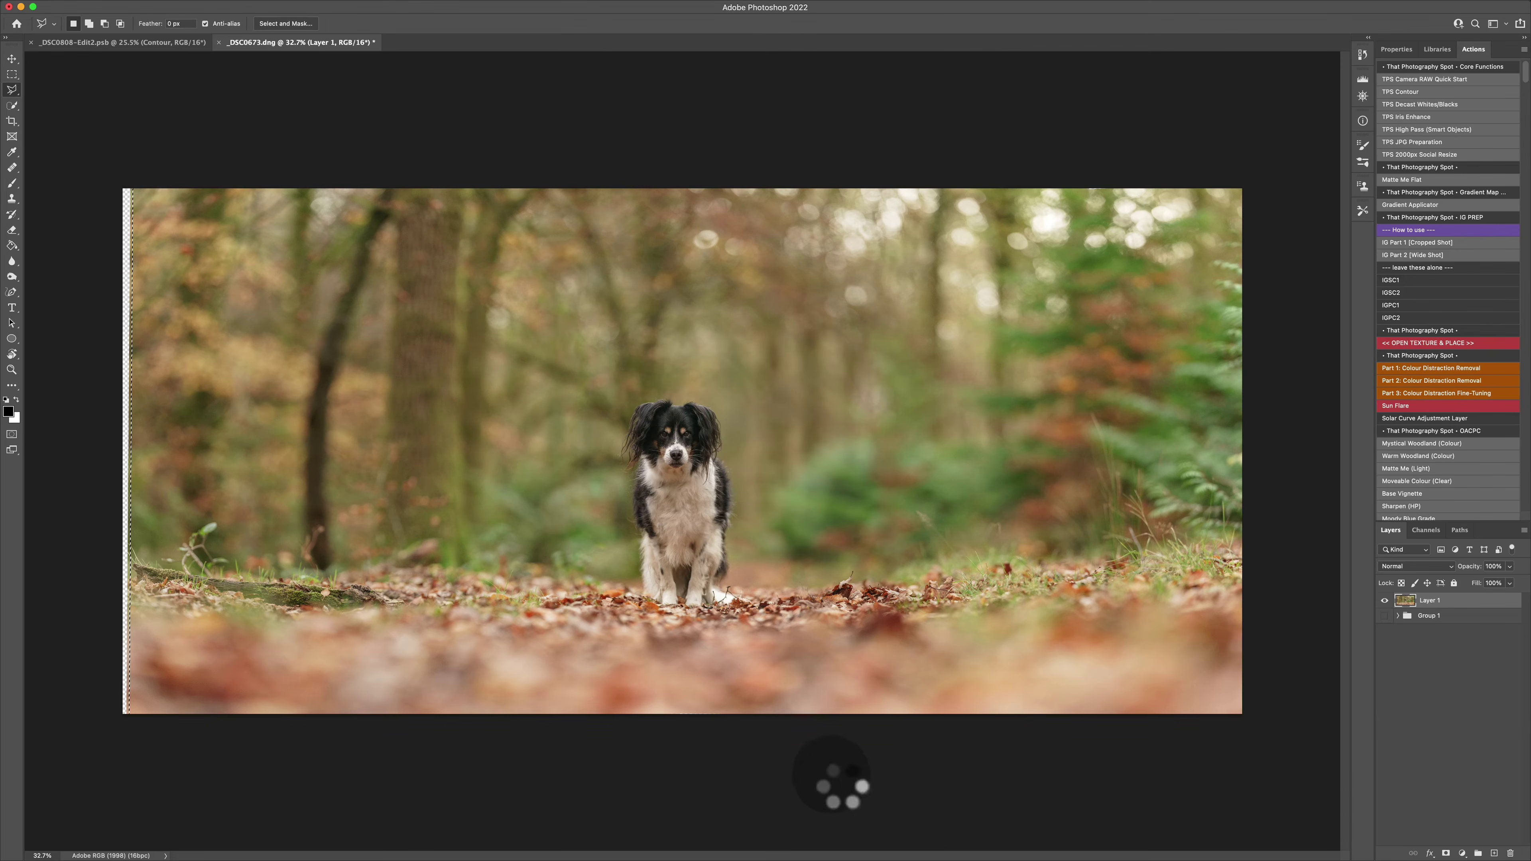
key("super+d")
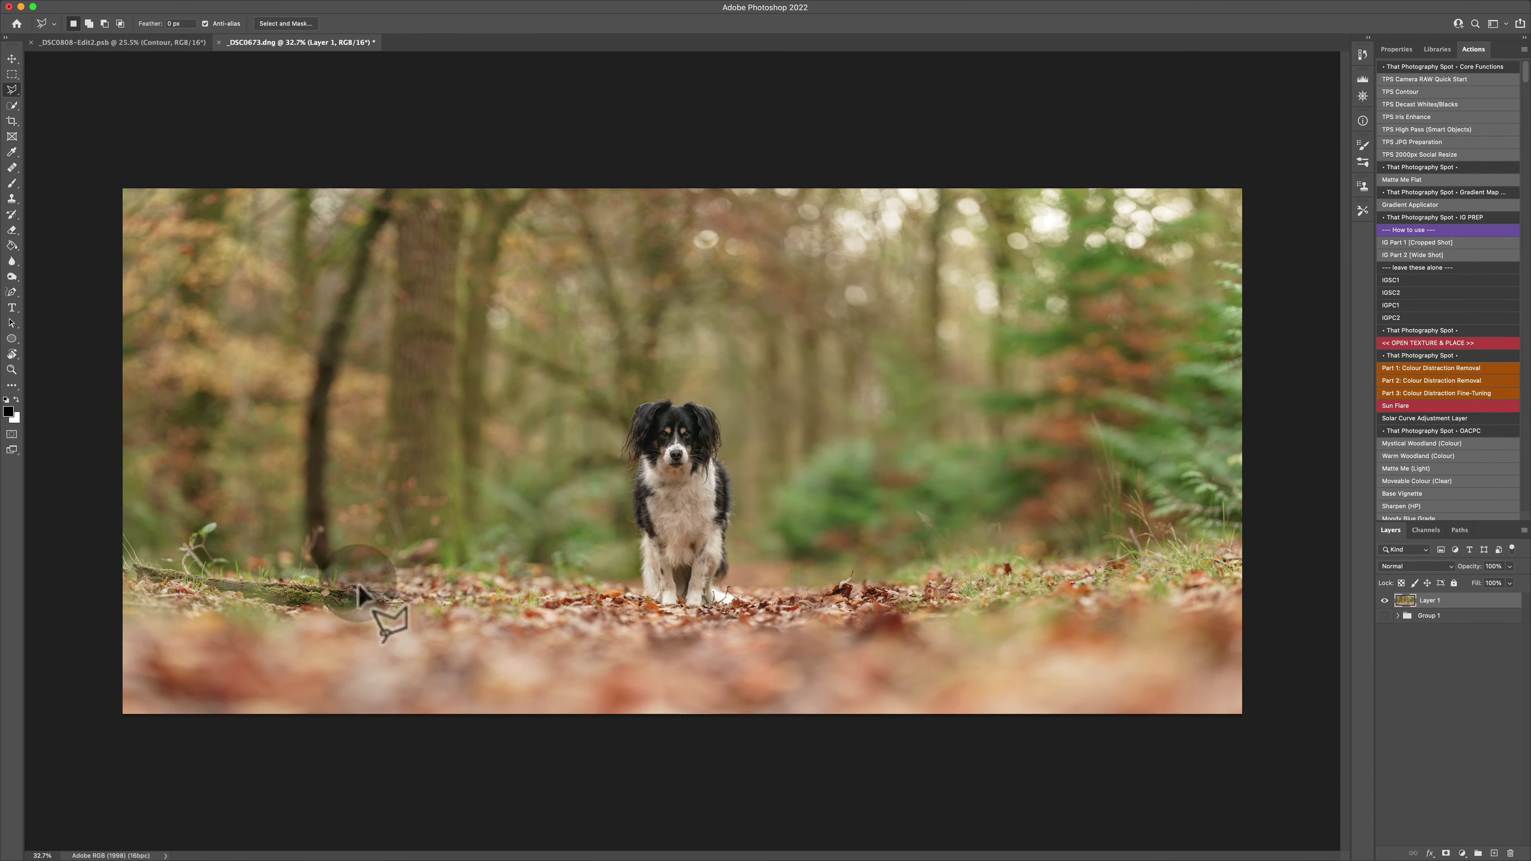
Outline the small transparent gap at the upper edge above the green foliage, fill it with matching image content, and deselect it.
scroll(1118, 190, "up", 10)
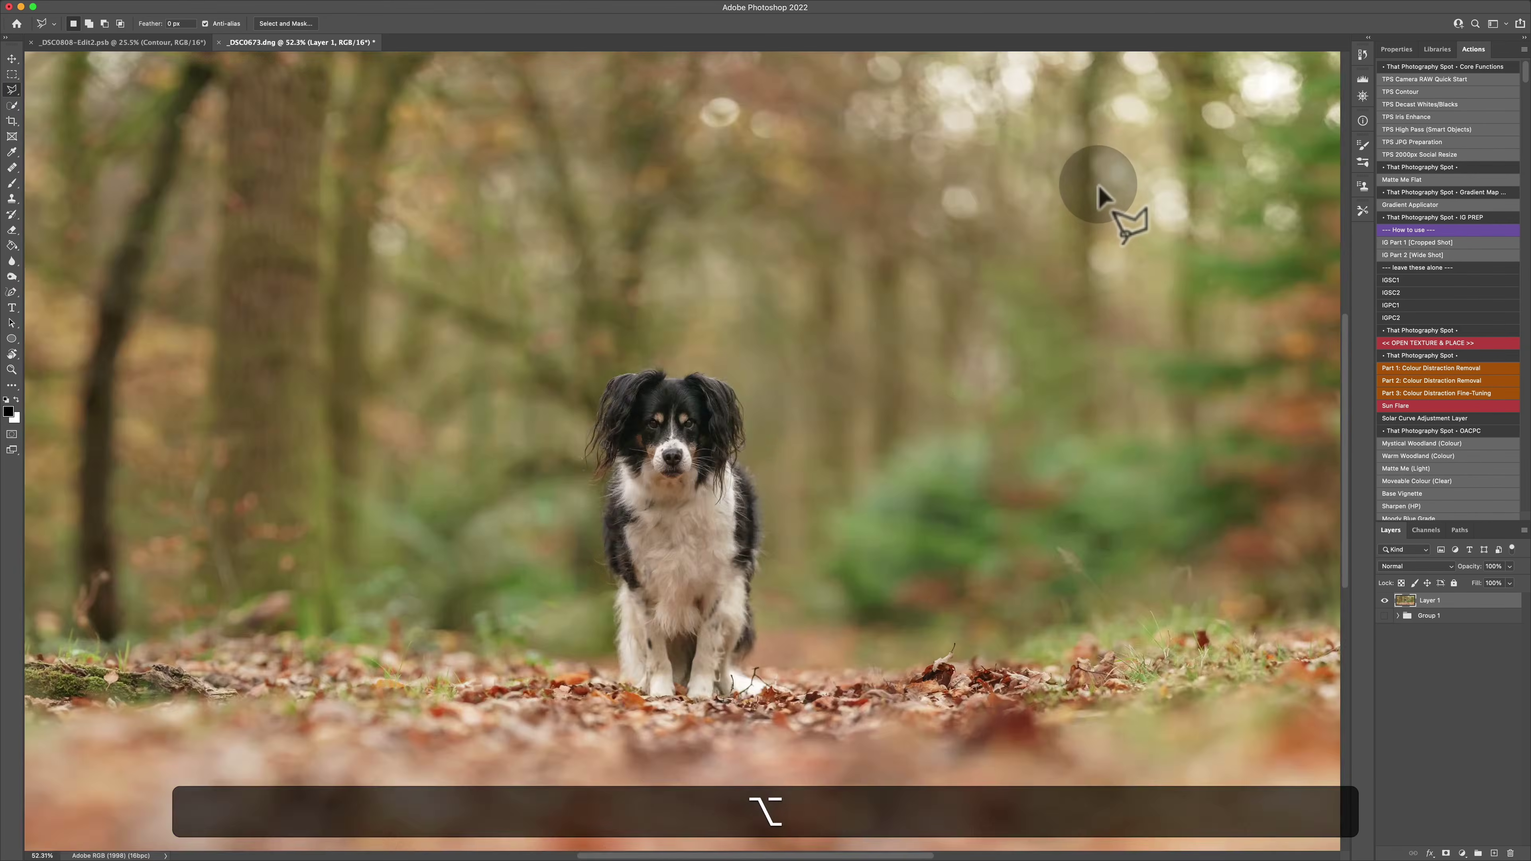
scroll(1098, 187, "right", 10)
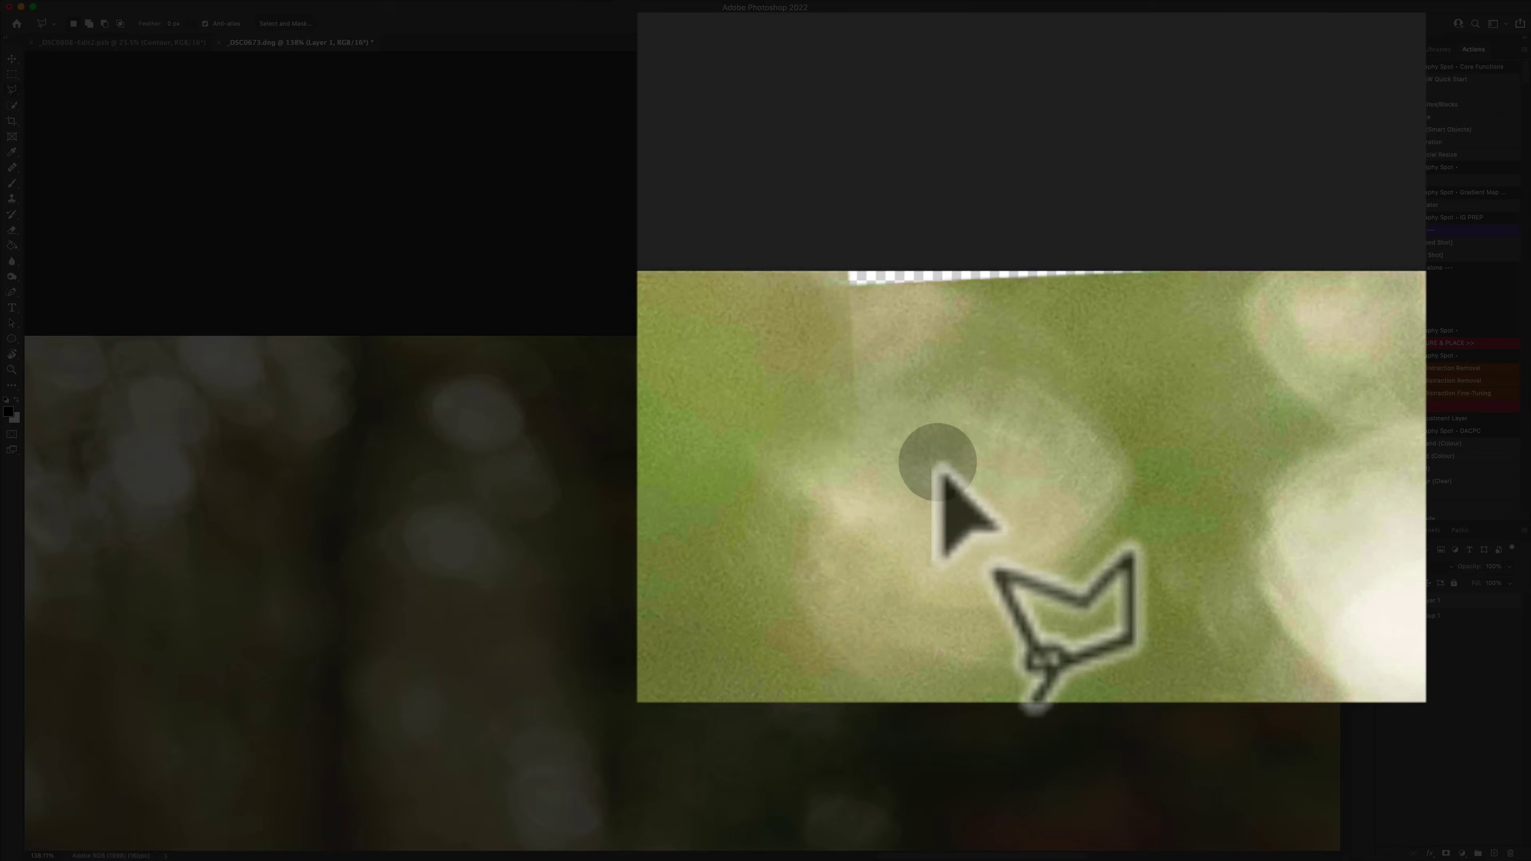
left_click(979, 331)
left_click(854, 461)
left_click(875, 309)
left_click(1083, 288)
left_click(1232, 290)
left_click(1250, 246)
left_click(1118, 243)
key("shift+BackSpace")
key("Return")
key("super+d")
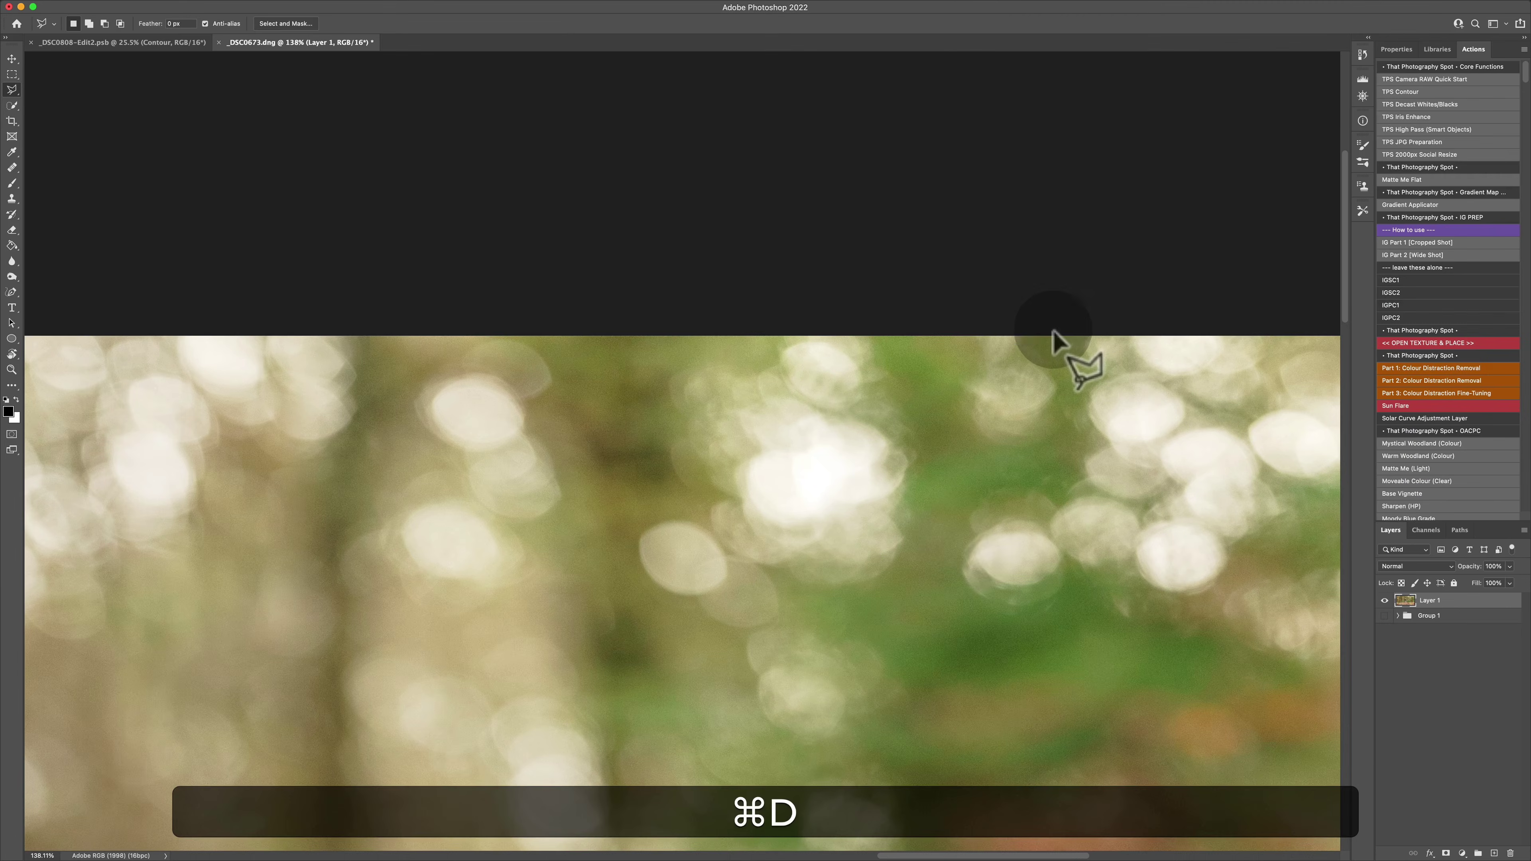
scroll(964, 546, "down", 3)
scroll(853, 561, "down", 5)
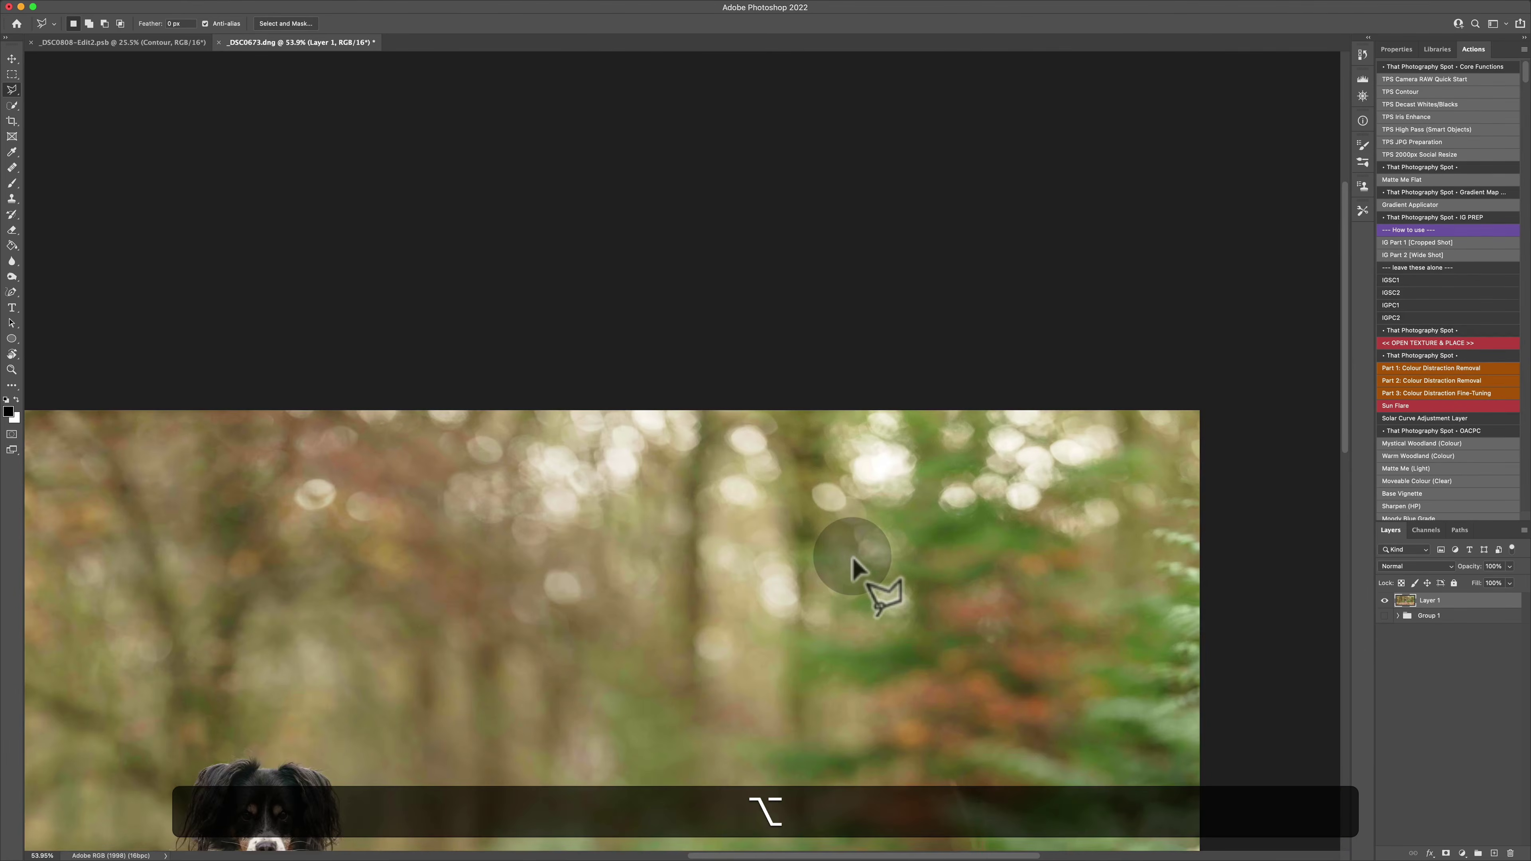